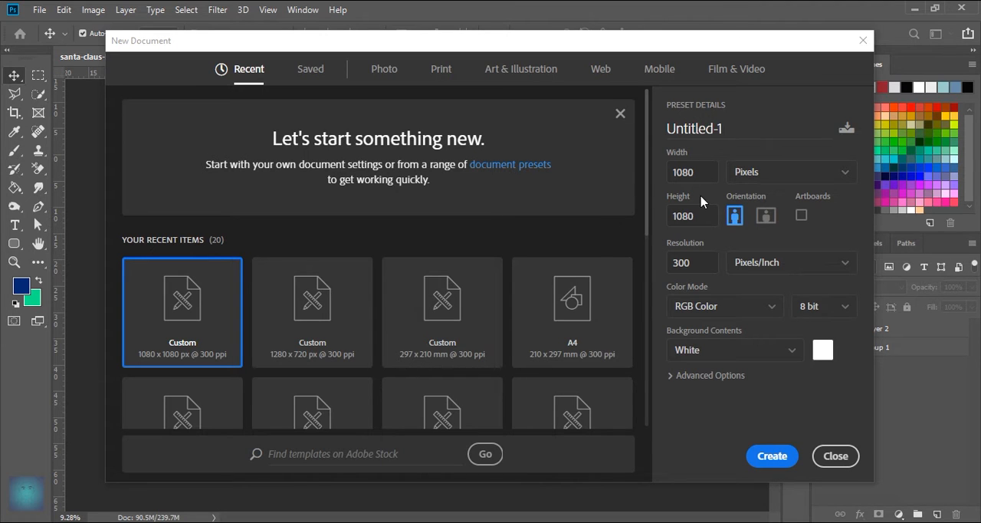
# - Create a document named SOSIAL MEDIA POST at 1080 × 1080 pixels, 300 pixels/inch, in RGB Color with a white background
pyautogui.click(726, 125)
pyautogui.write('SOSIAL')
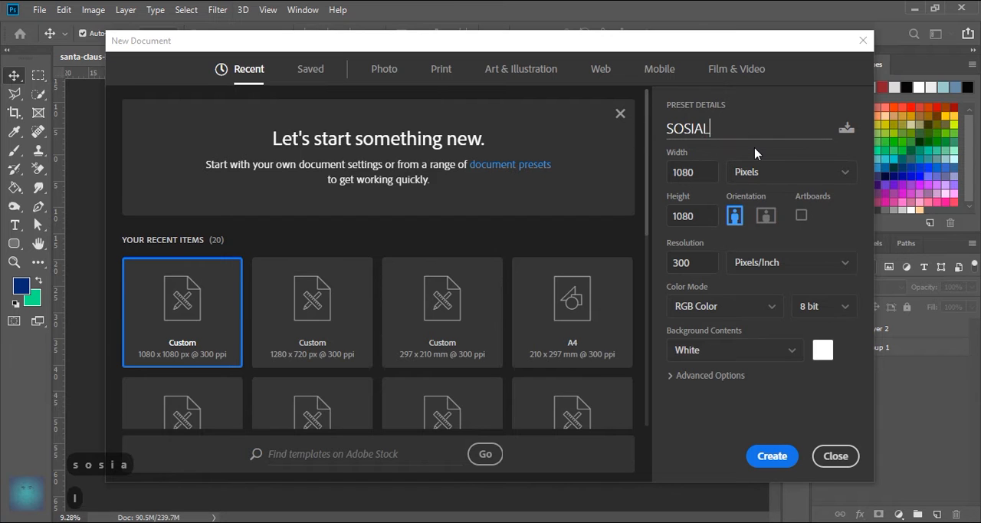
pyautogui.write(' MEDIA POST')
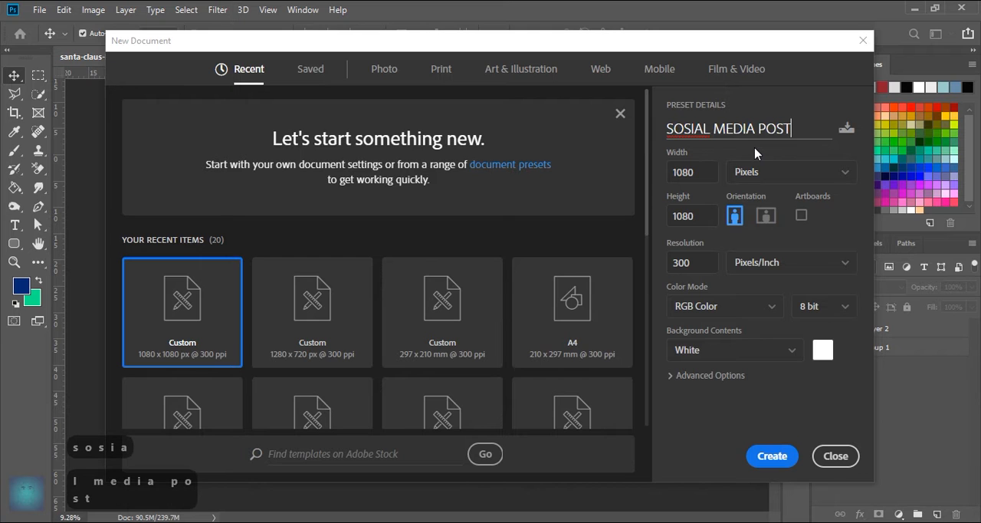
pyautogui.press('Tab')
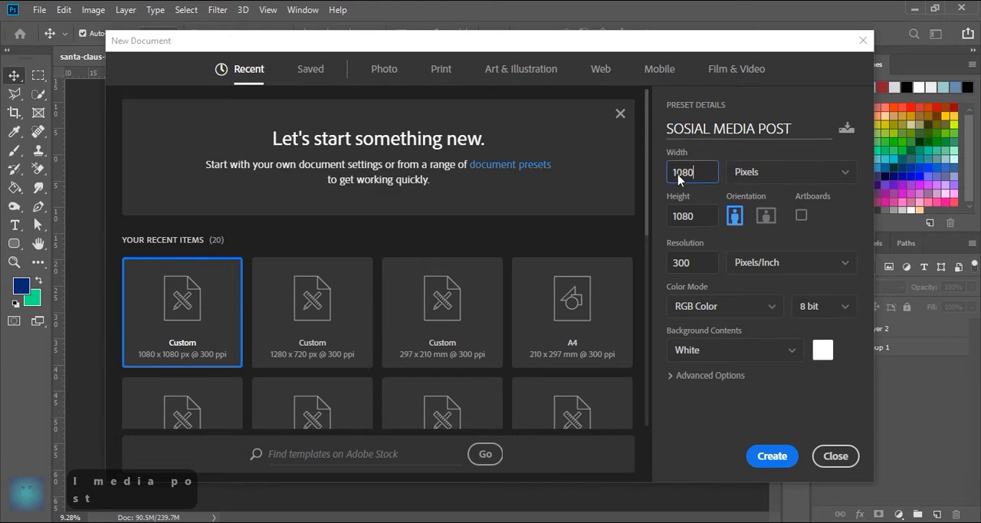
pyautogui.press('Tab')
pyautogui.press('Tab')
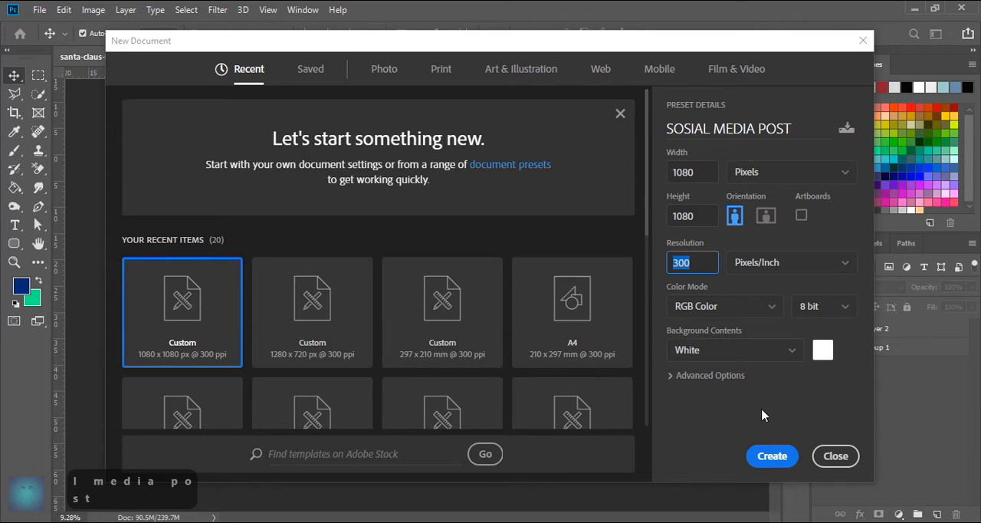
pyautogui.click(771, 455)
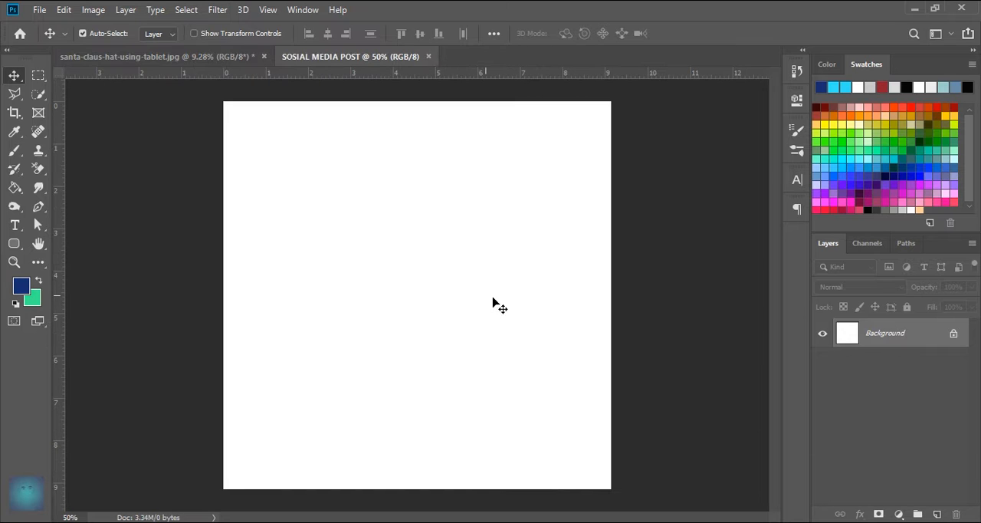
# - Add a guide layout with 3 columns, 3 rows and 0.2 cm margins on all sides
pyautogui.click(268, 10)
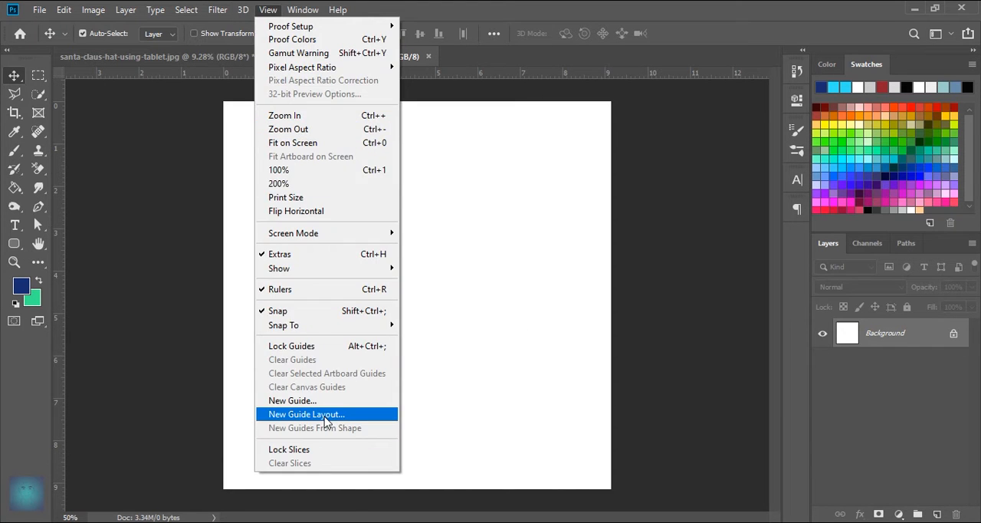
pyautogui.click(325, 417)
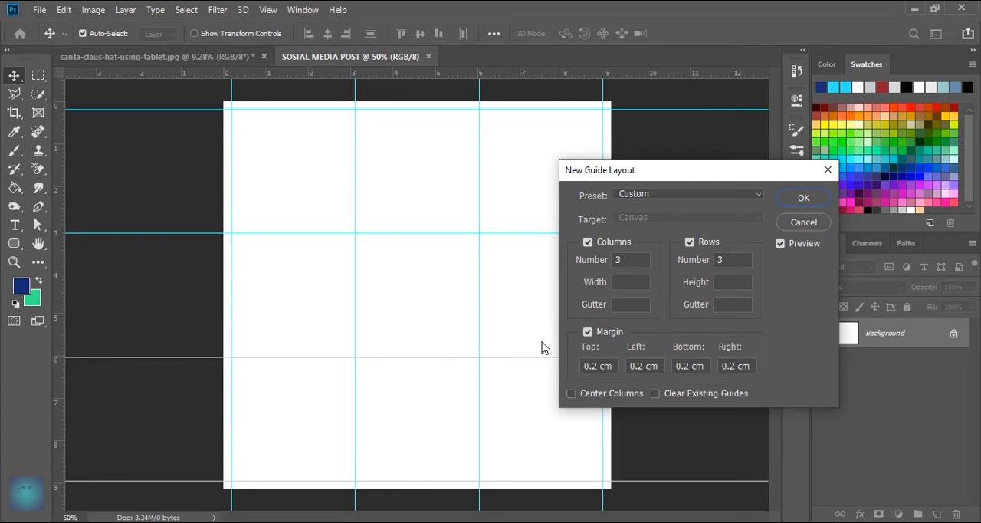
pyautogui.click(802, 199)
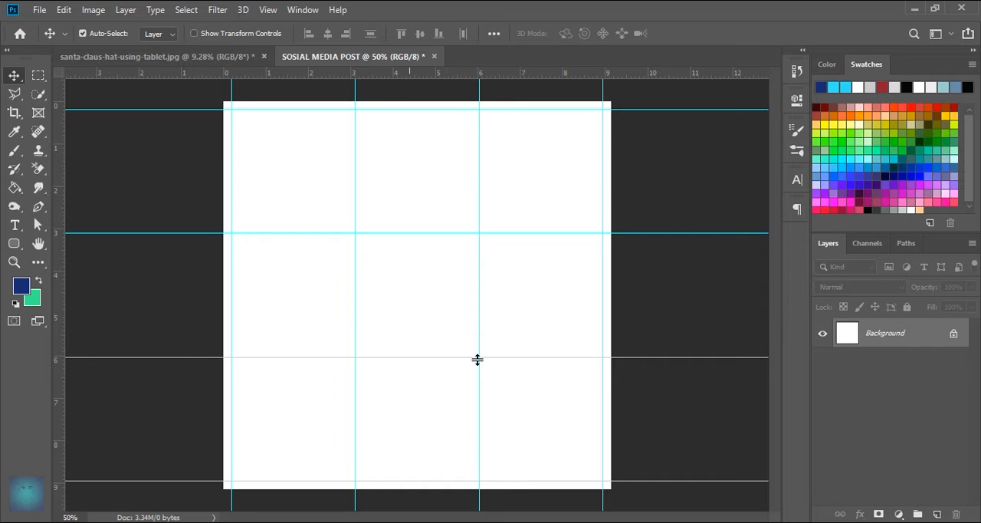
# - Add a gradient fill layer above the background using the Foreground to Background preset
pyautogui.click(898, 514)
pyautogui.click(890, 279)
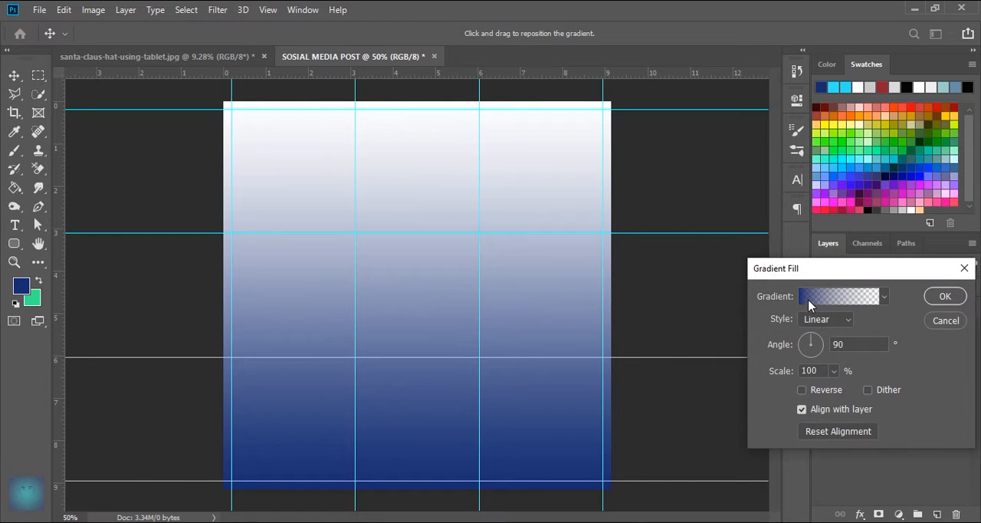
pyautogui.click(811, 303)
pyautogui.click(672, 199)
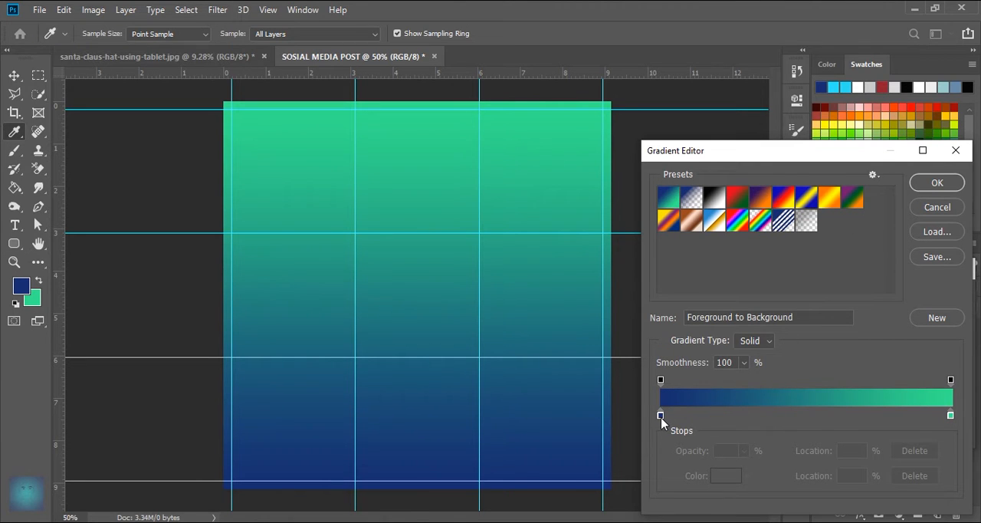
# - Change the gradient's green end stop to a bright sky blue and apply the edited gradient
pyautogui.click(951, 415)
pyautogui.doubleClick(949, 414)
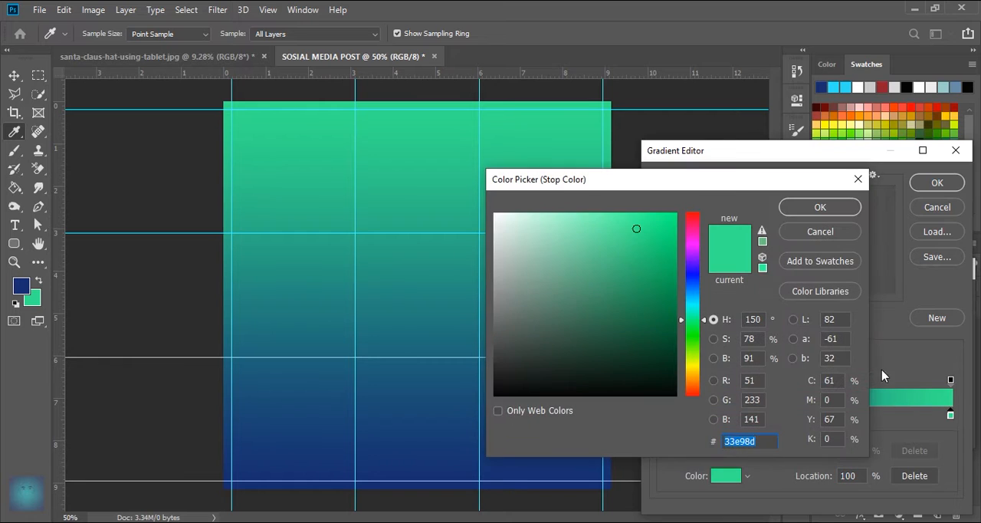
pyautogui.moveTo(694, 319); pyautogui.dragTo(694, 299)
pyautogui.click(622, 211)
pyautogui.moveTo(623, 211)
pyautogui.mouseDown()
pyautogui.moveTo(622, 235)
pyautogui.moveTo(640, 218)
pyautogui.moveTo(651, 222)
pyautogui.mouseUp()
pyautogui.click(799, 213)
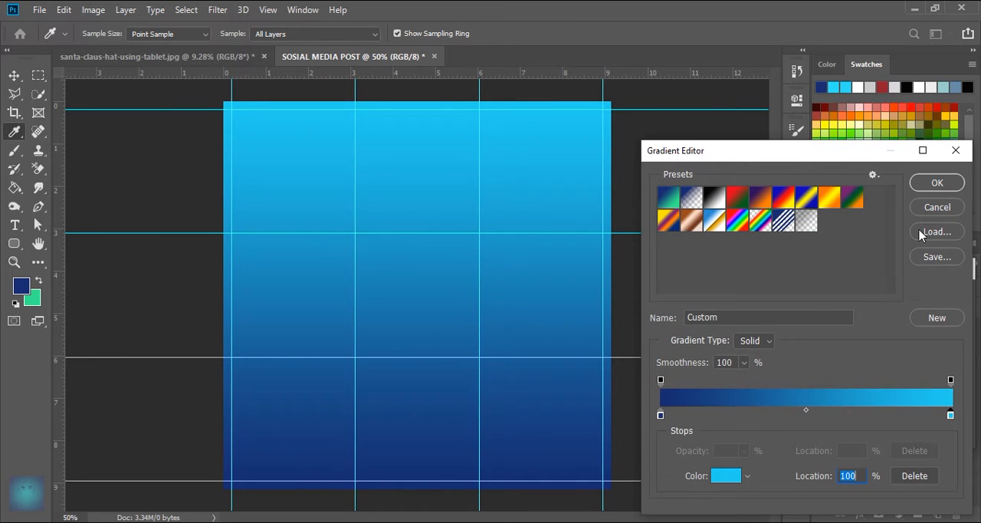
pyautogui.click(928, 184)
# - Set the gradient fill's angle to 125° and apply the fill
pyautogui.moveTo(806, 344); pyautogui.dragTo(808, 348)
pyautogui.click(806, 341)
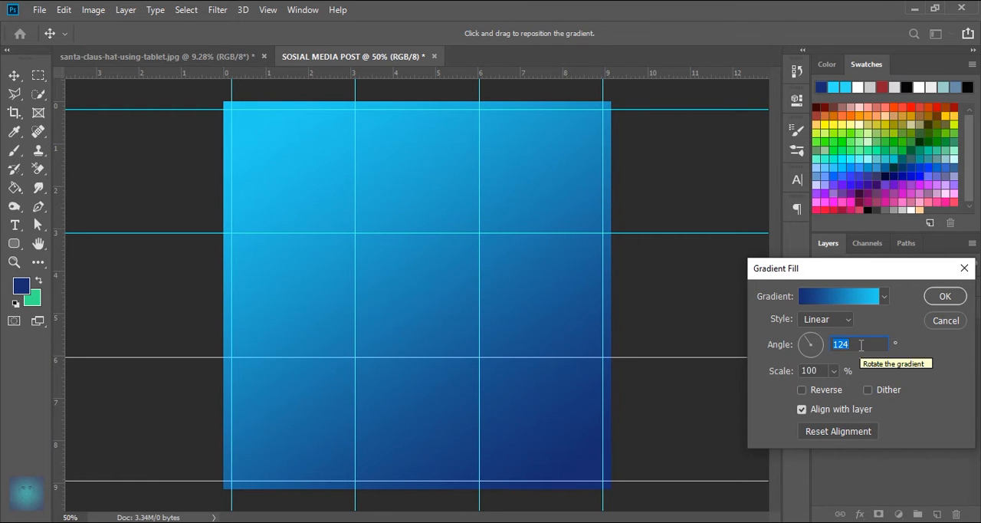
pyautogui.write('125')
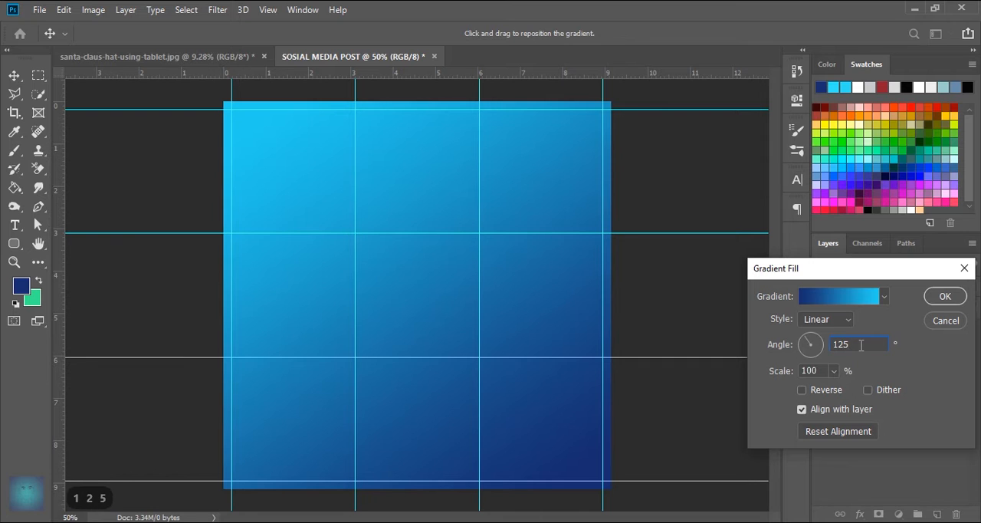
pyautogui.press('Return')
# - Rename the gradient fill layer to BG and lock it
pyautogui.doubleClick(935, 335)
pyautogui.write('BG')
pyautogui.press('Return')
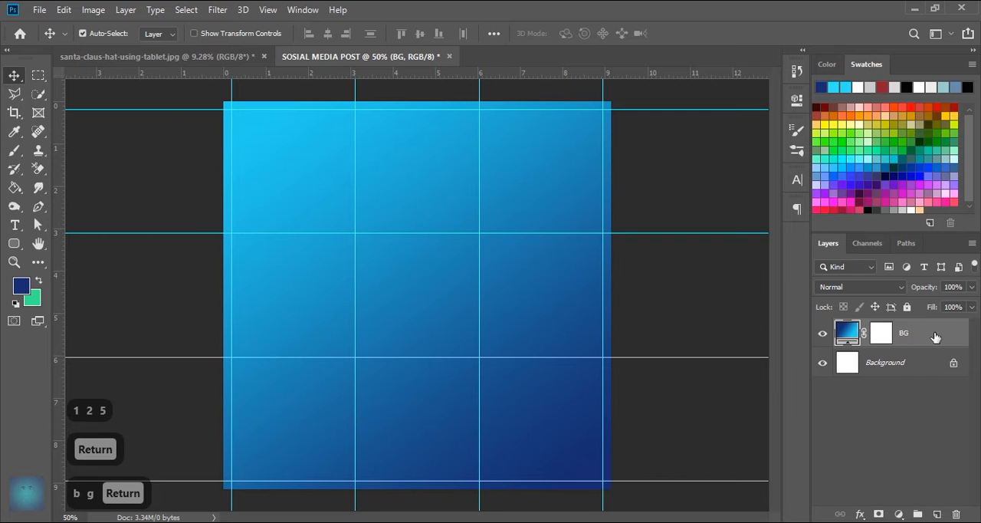
pyautogui.click(907, 307)
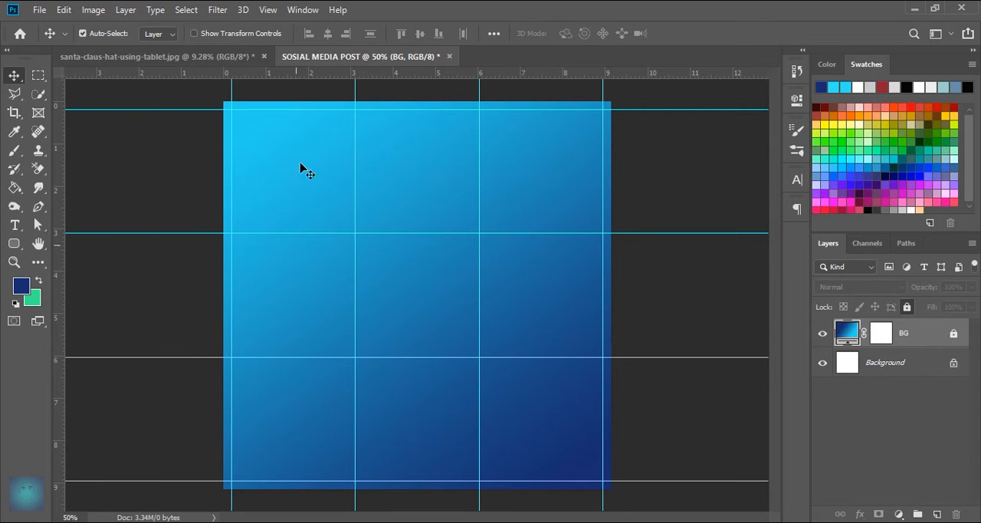
# - Copy the Santa cutout from the santa-claus-hat-using-tablet.jpg document into the SOSIAL MEDIA POST document
pyautogui.click(202, 57)
pyautogui.click(540, 362)
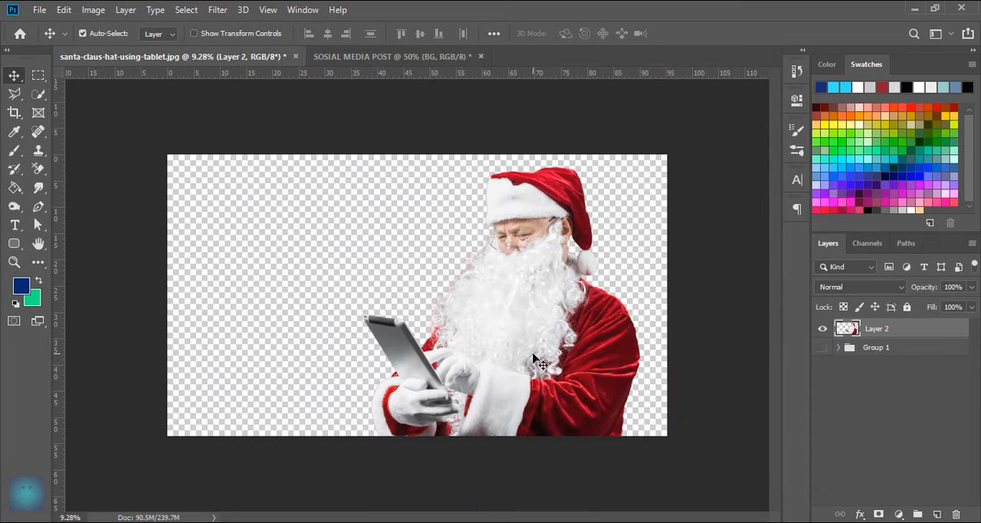
pyautogui.moveTo(563, 363); pyautogui.dragTo(455, 318)
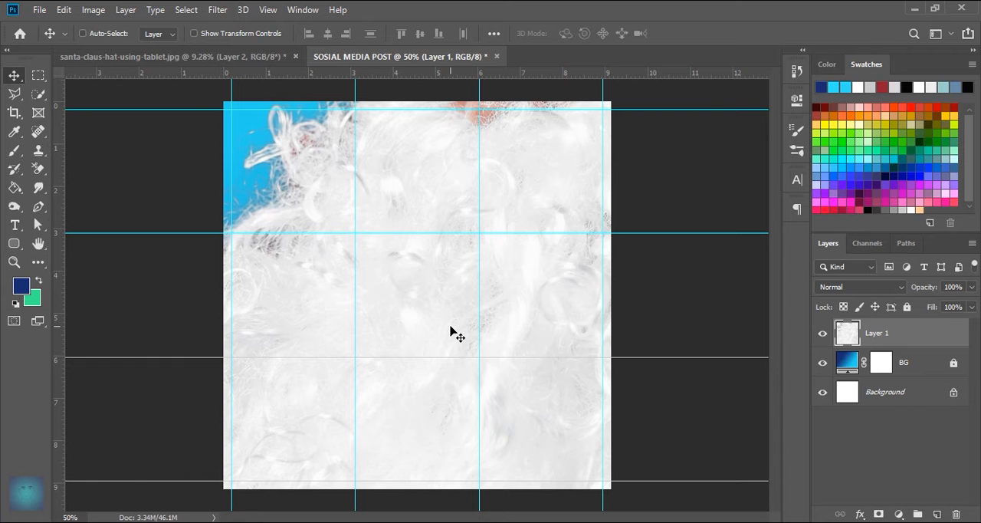
# - Scale the Santa image down to about 17% and center it on the canvas at X 540 px, Y 540 px
pyautogui.hotkey('ctrl', 't')
pyautogui.scroll(-5, 444, 272)
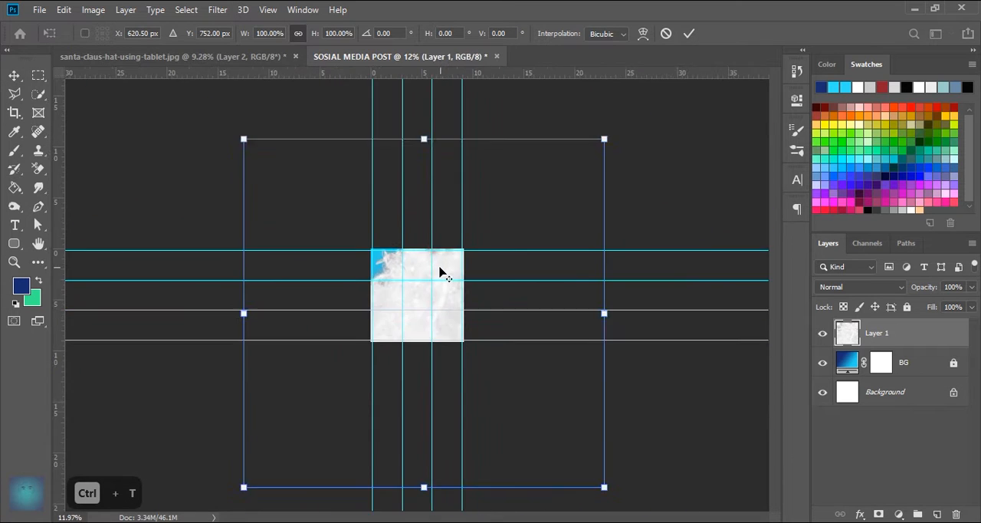
pyautogui.moveTo(429, 458); pyautogui.dragTo(432, 332)
pyautogui.moveTo(429, 183); pyautogui.dragTo(437, 228)
pyautogui.scroll(4, 433, 257)
pyautogui.moveTo(474, 335); pyautogui.dragTo(450, 361)
pyautogui.moveTo(421, 224); pyautogui.dragTo(420, 252)
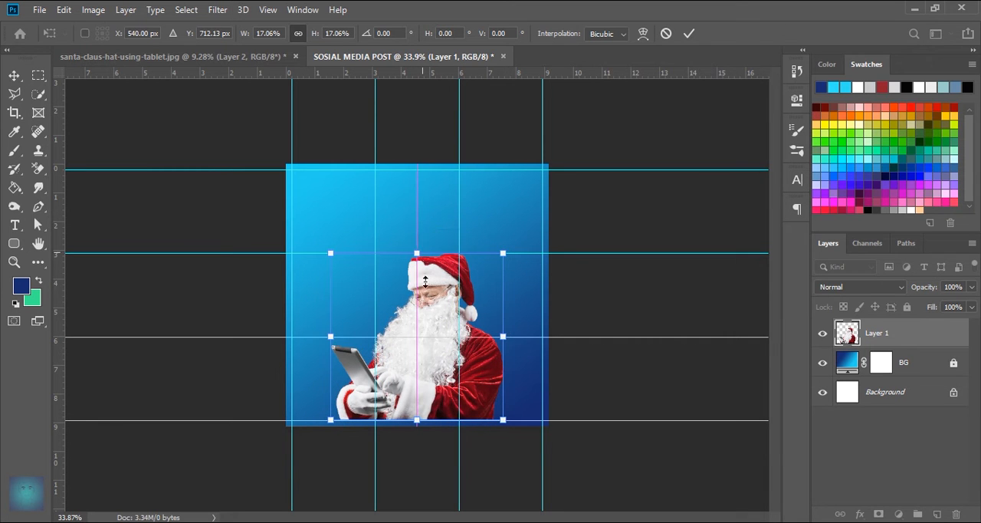
pyautogui.moveTo(434, 345); pyautogui.dragTo(434, 303)
pyautogui.scroll(2, 414, 345)
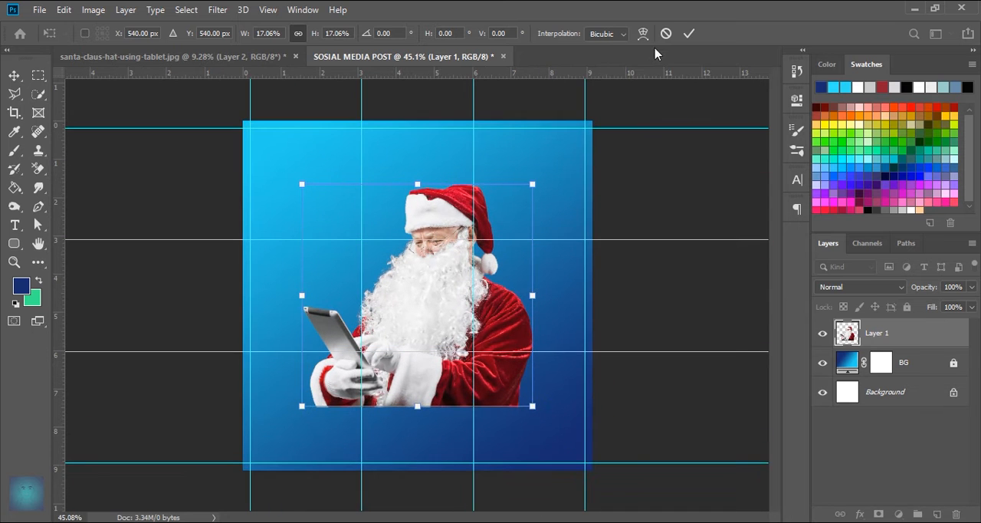
pyautogui.click(690, 34)
# - Load the Santa layer's outline as a selection and expand it by 20 pixels
pyautogui.scroll(2, 411, 345)
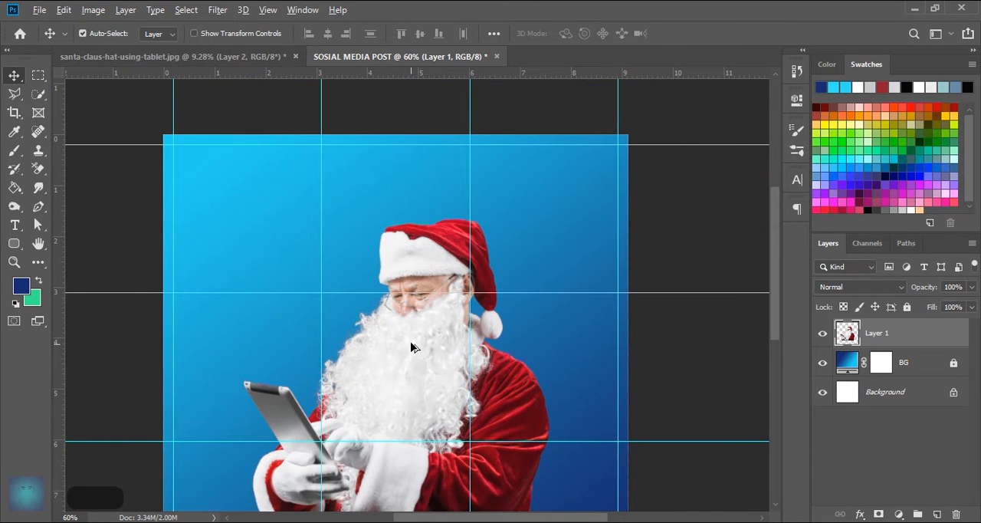
pyautogui.scroll(-1, 414, 357)
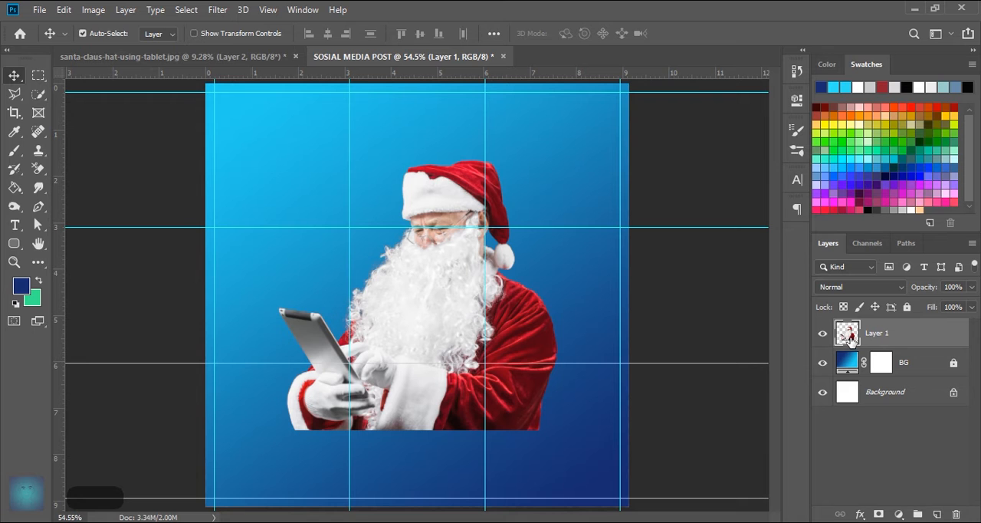
pyautogui.keyDown('ctrl'); pyautogui.click(853, 343); pyautogui.keyUp('ctrl')
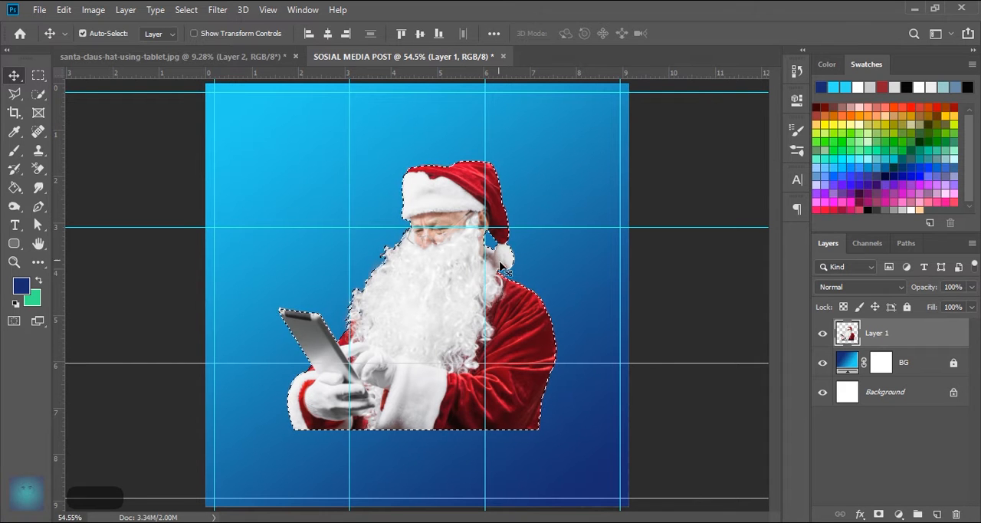
pyautogui.click(194, 12)
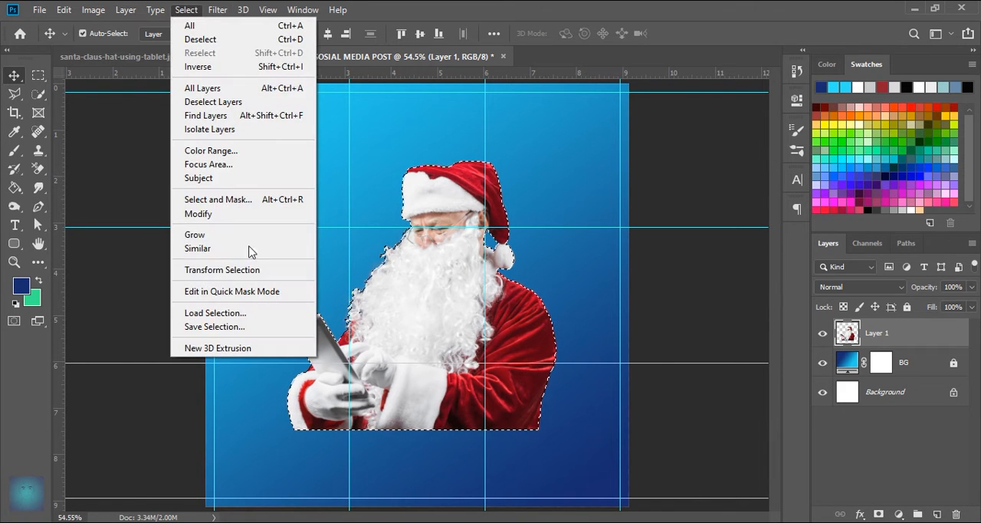
pyautogui.moveTo(245, 214)
pyautogui.click(347, 240)
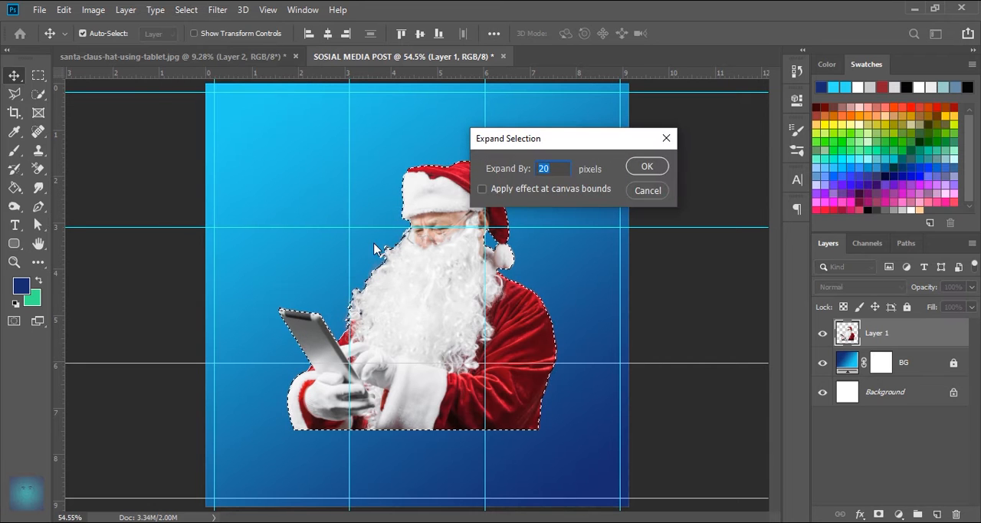
pyautogui.click(647, 167)
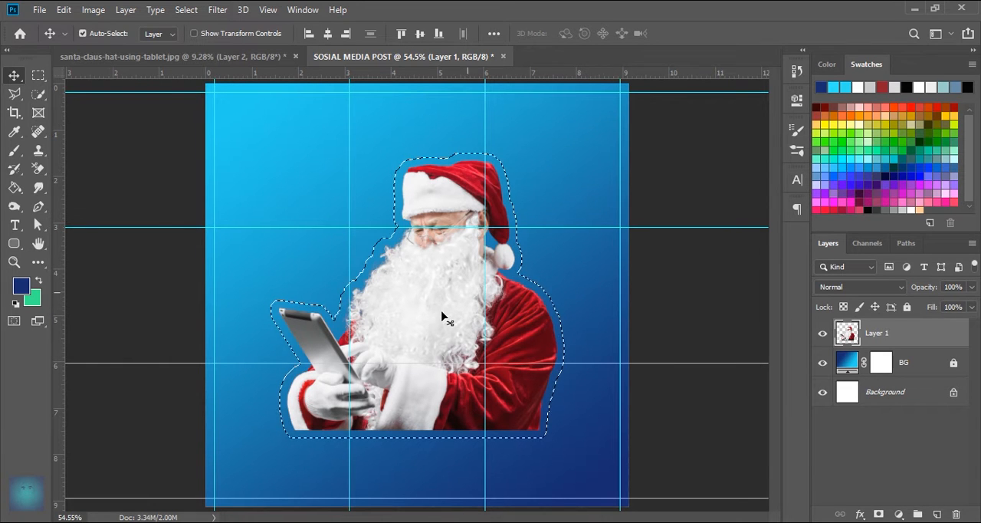
# - Fill the expanded selection with white (ffffff) on a new layer directly beneath the Santa layer, and deselect
pyautogui.click(921, 371)
pyautogui.click(937, 514)
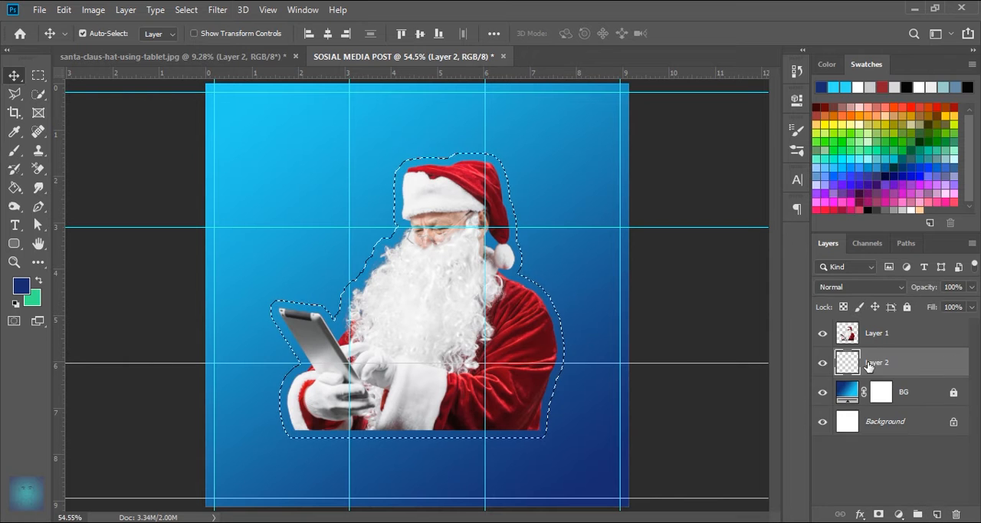
pyautogui.click(14, 187)
pyautogui.click(21, 286)
pyautogui.write('ffffff')
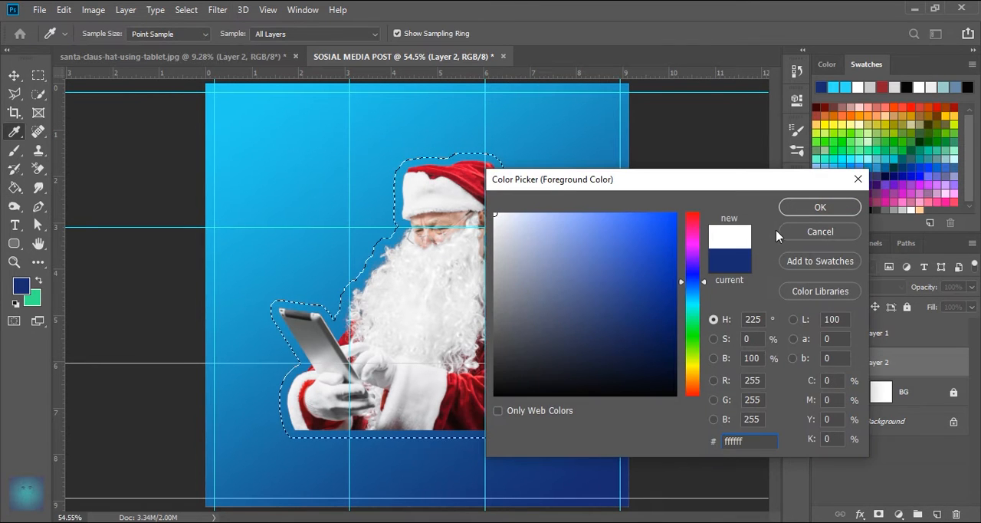
pyautogui.click(808, 212)
pyautogui.click(463, 341)
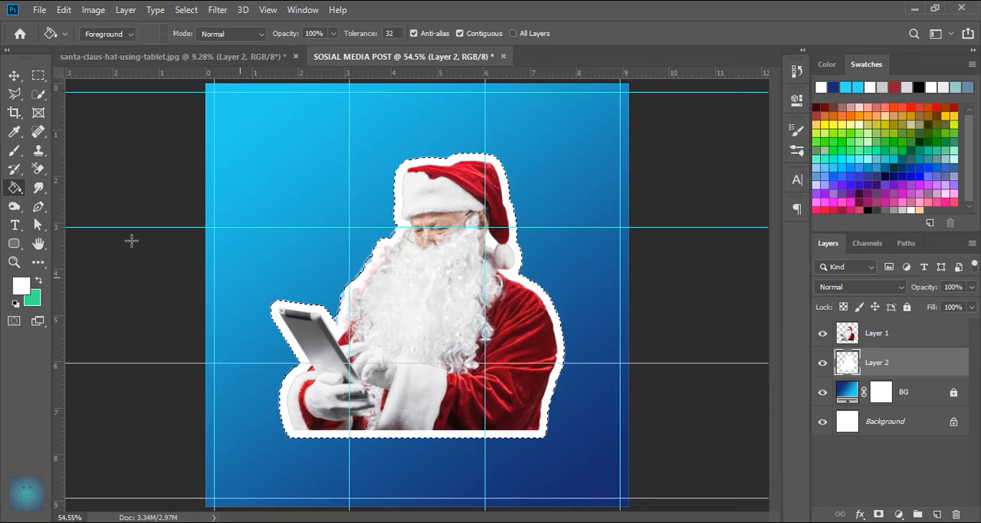
pyautogui.press('capslock')
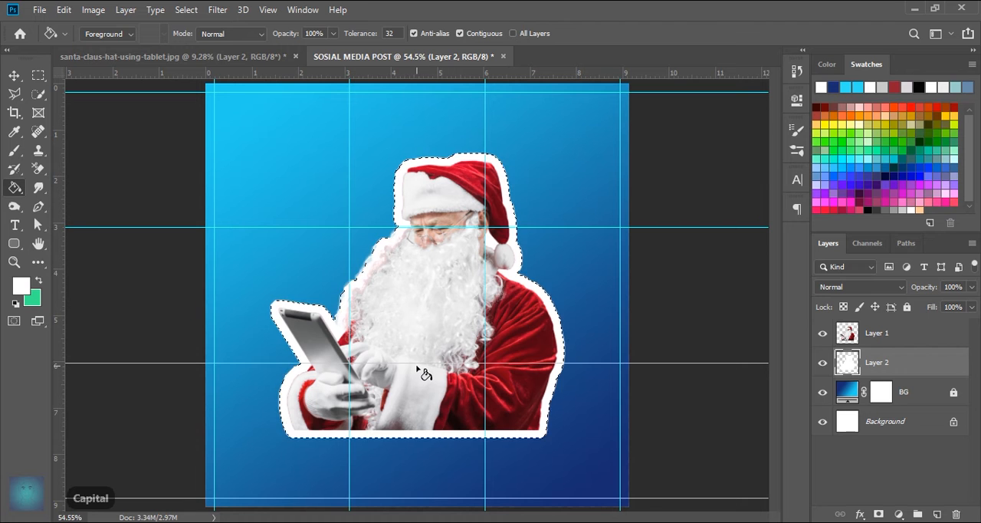
pyautogui.hotkey('ctrl', 'd')
# - Select a thin rectangular strip along the bottom edge of the white outline and copy it to a new layer
pyautogui.scroll(3, 434, 414)
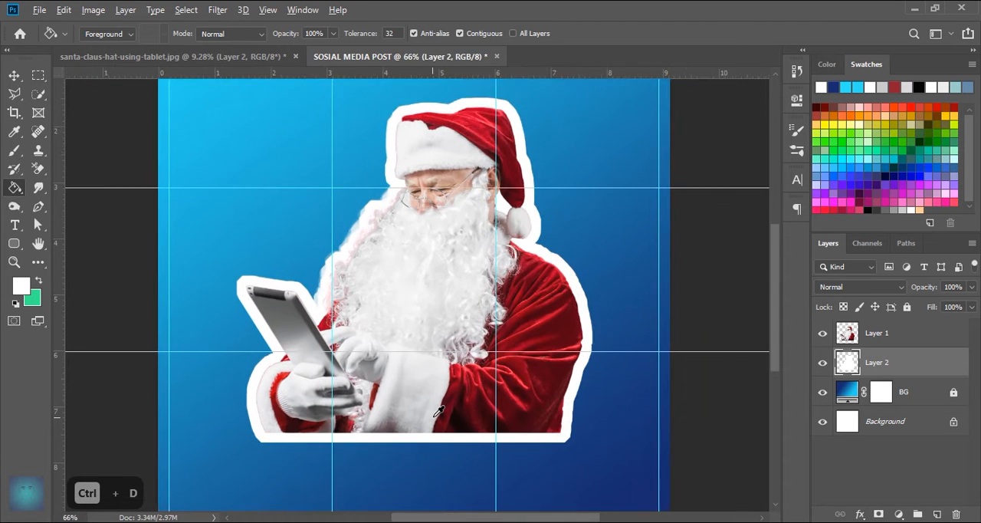
pyautogui.click(37, 76)
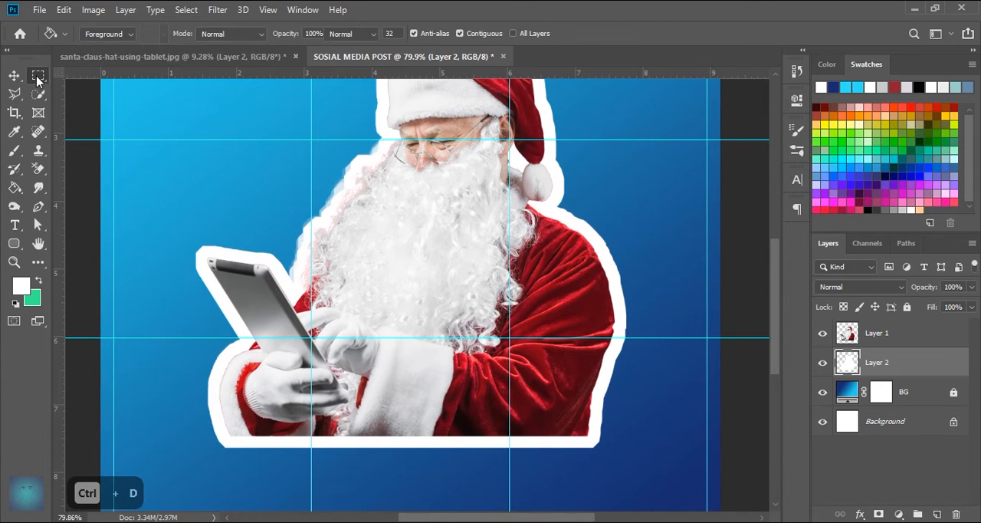
pyautogui.scroll(1, 382, 441)
pyautogui.moveTo(384, 446); pyautogui.dragTo(386, 322)
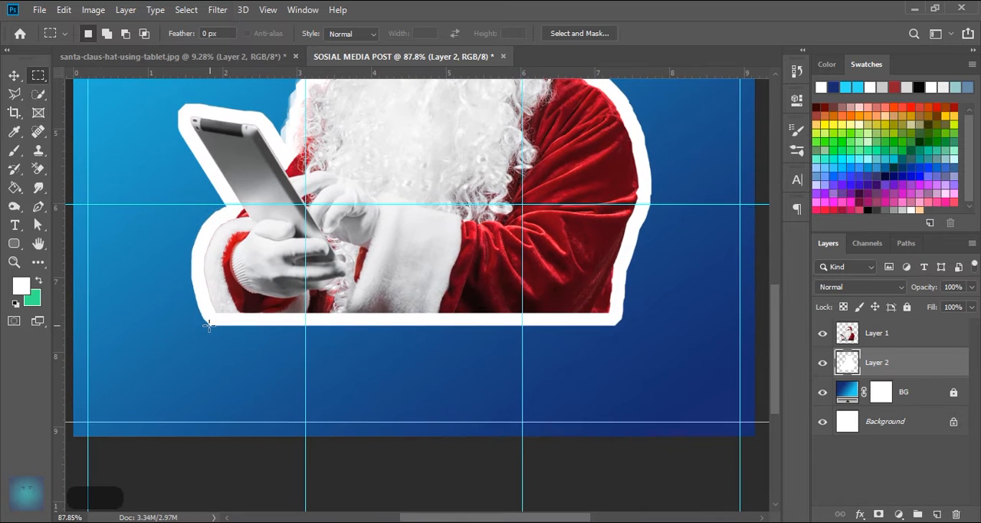
pyautogui.moveTo(203, 321); pyautogui.dragTo(614, 328)
pyautogui.hotkey('ctrl', 'z')
pyautogui.hotkey('ctrl', 'j')
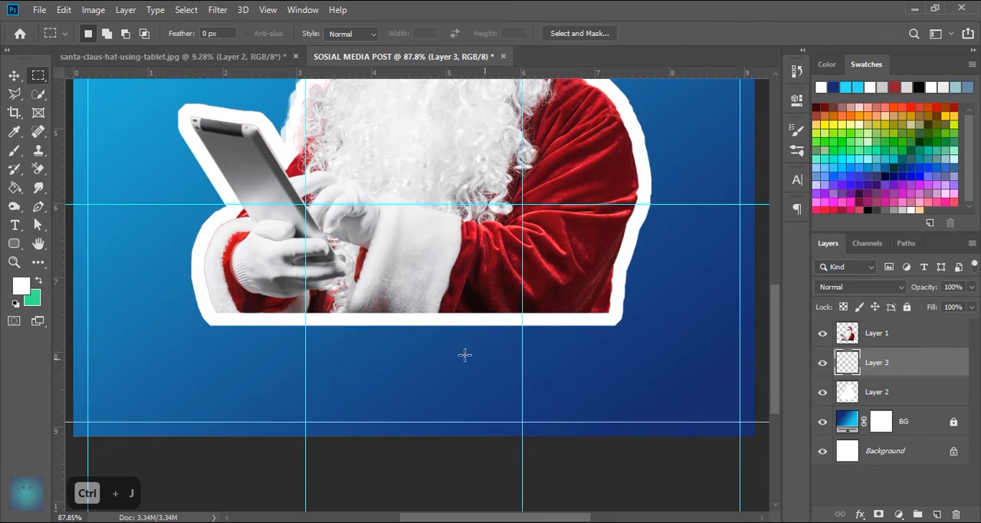
# - Stretch the copied white strip with Free Transform down to the bottom edge of the canvas
pyautogui.click(12, 77)
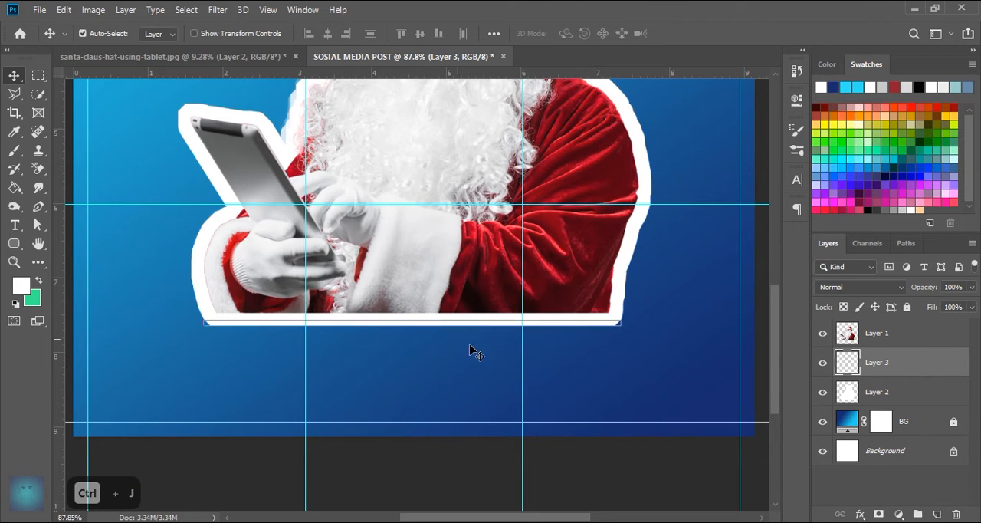
pyautogui.hotkey('ctrl', 't')
pyautogui.moveTo(412, 326); pyautogui.dragTo(414, 438)
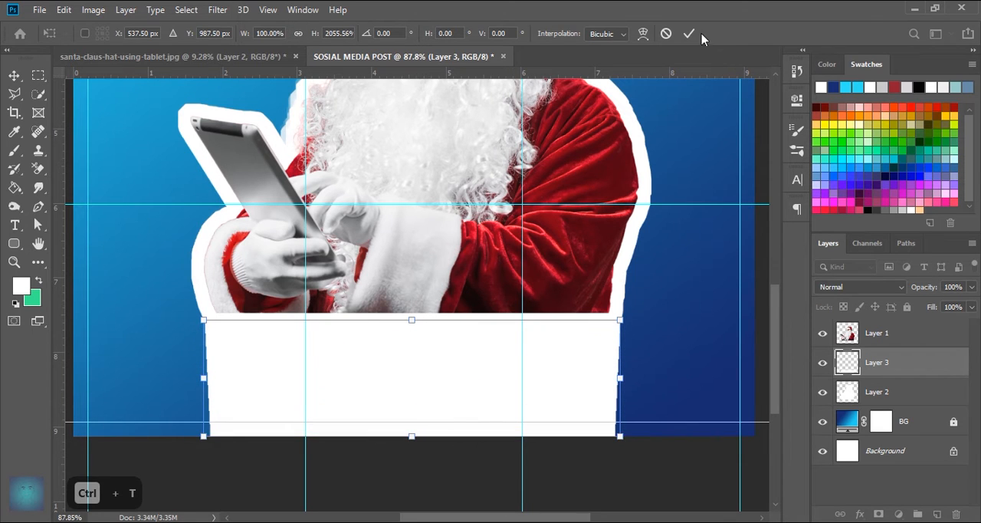
pyautogui.click(689, 33)
pyautogui.hotkey('ctrl', '0')
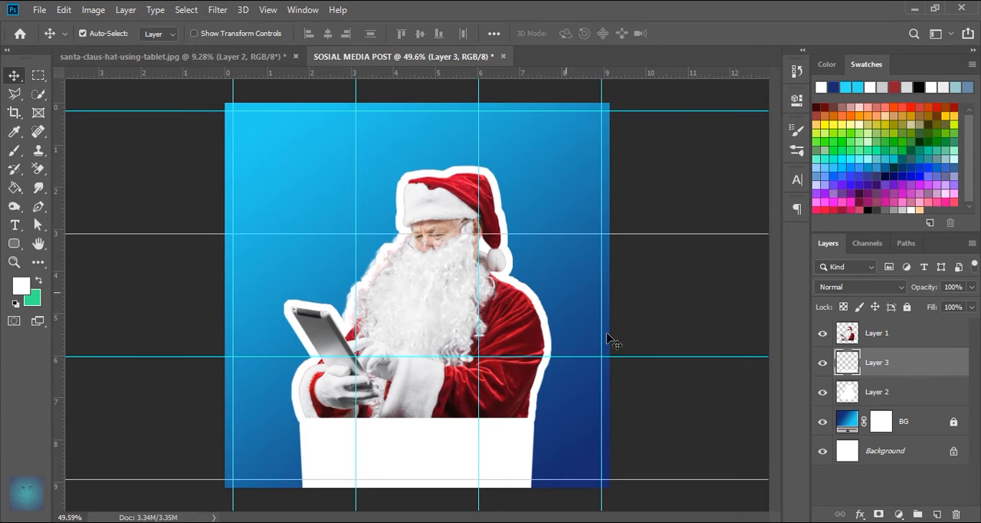
# - Group the Santa, white strip and white outline layers and name the group "image"
pyautogui.click(895, 338)
pyautogui.keyDown('shift'); pyautogui.click(880, 397); pyautogui.keyUp('shift')
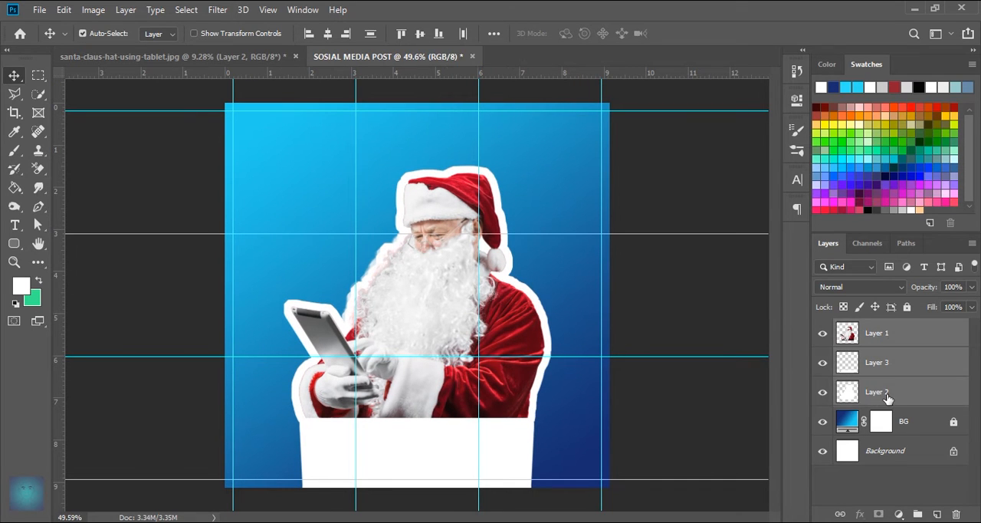
pyautogui.click(876, 396)
pyautogui.click(880, 342)
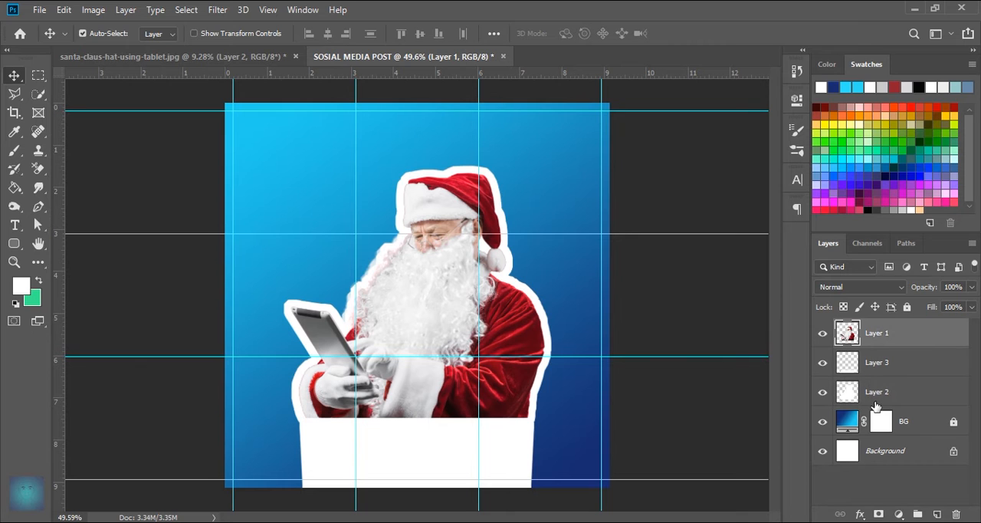
pyautogui.keyDown('shift'); pyautogui.click(897, 400); pyautogui.keyUp('shift')
pyautogui.moveTo(896, 400); pyautogui.dragTo(919, 515)
pyautogui.doubleClick(882, 327)
pyautogui.write('image')
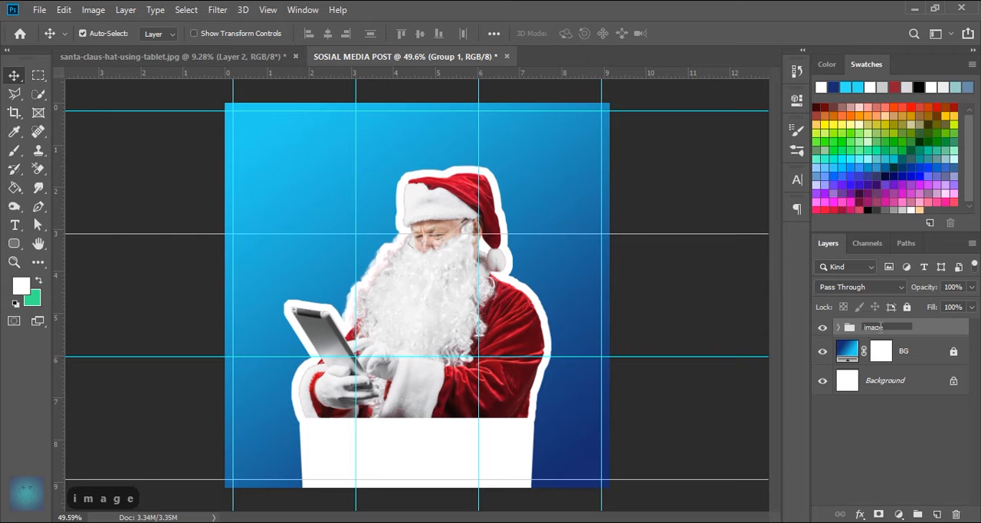
pyautogui.press('Return')
# - Add the two-line text "SOSIAL" / "MEDIA" over Santa in white League Spartan Bold
pyautogui.scroll(2, 562, 322)
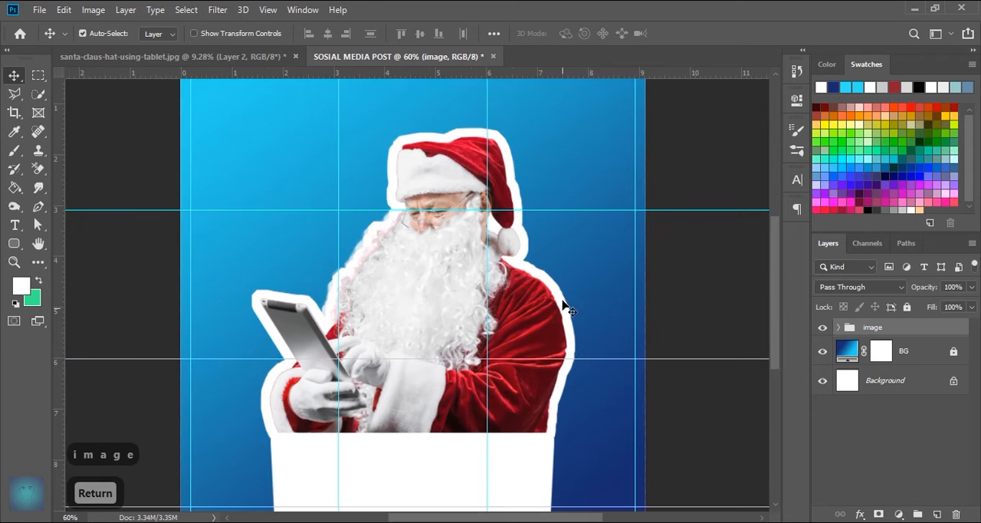
pyautogui.click(14, 225)
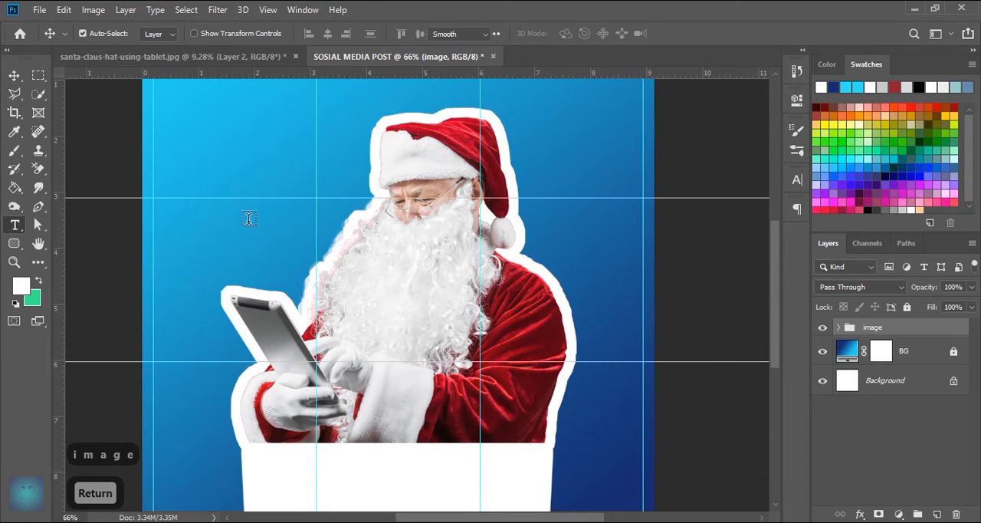
pyautogui.click(302, 265)
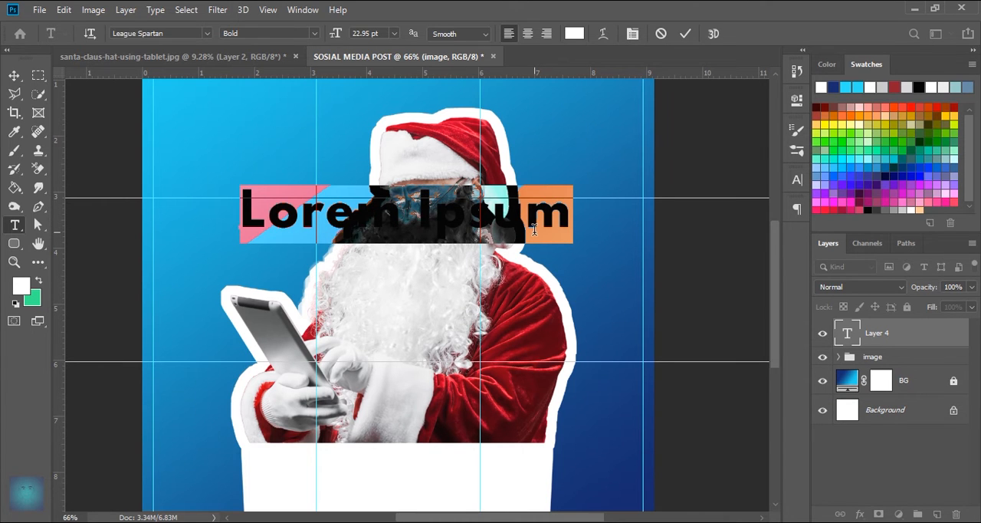
pyautogui.press('capslock')
pyautogui.write('SOSIA')
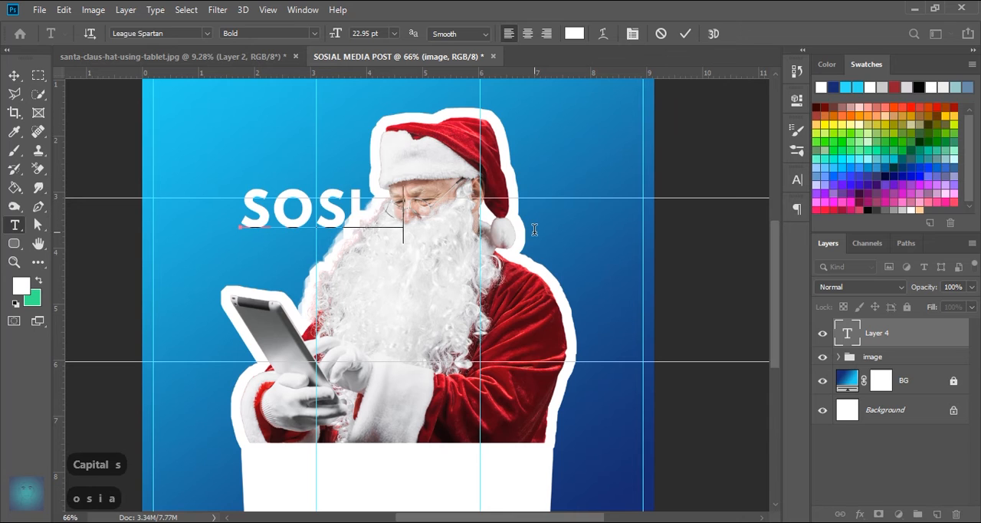
pyautogui.write('L')
pyautogui.press('Return')
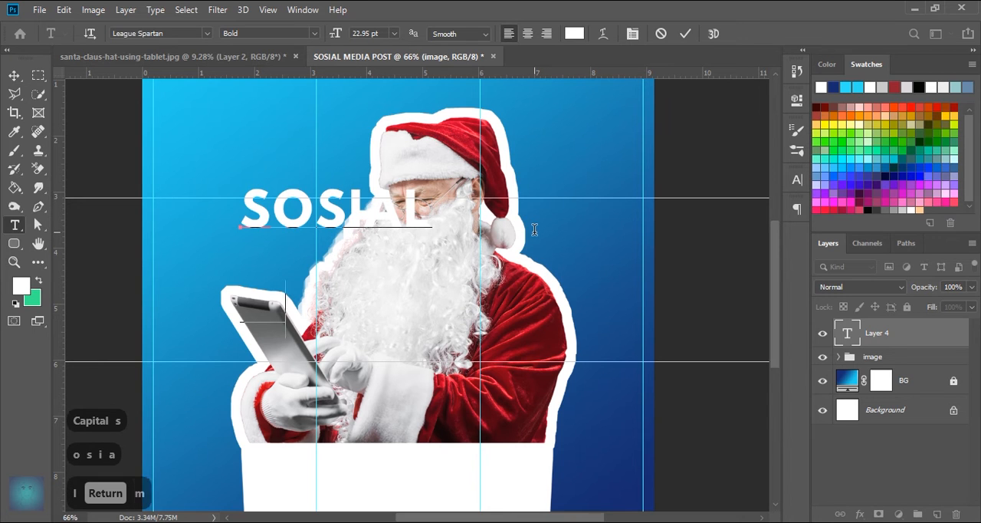
pyautogui.write('MEDIA')
pyautogui.click(685, 33)
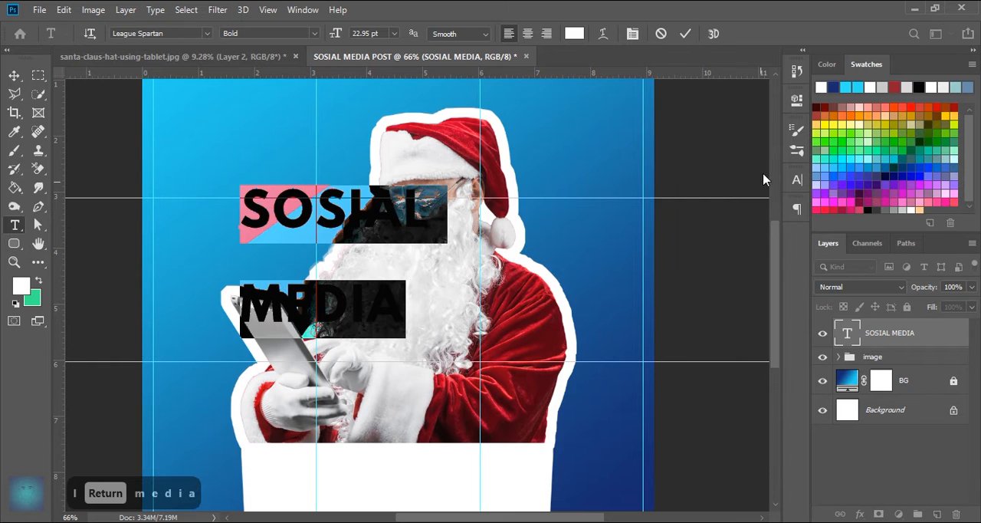
# - Set the SOSIAL MEDIA text to 48 pt with faux italic
pyautogui.click(797, 179)
pyautogui.click(744, 231)
pyautogui.scroll(-2, 754, 217)
pyautogui.scroll(2, 754, 217)
pyautogui.click(678, 216)
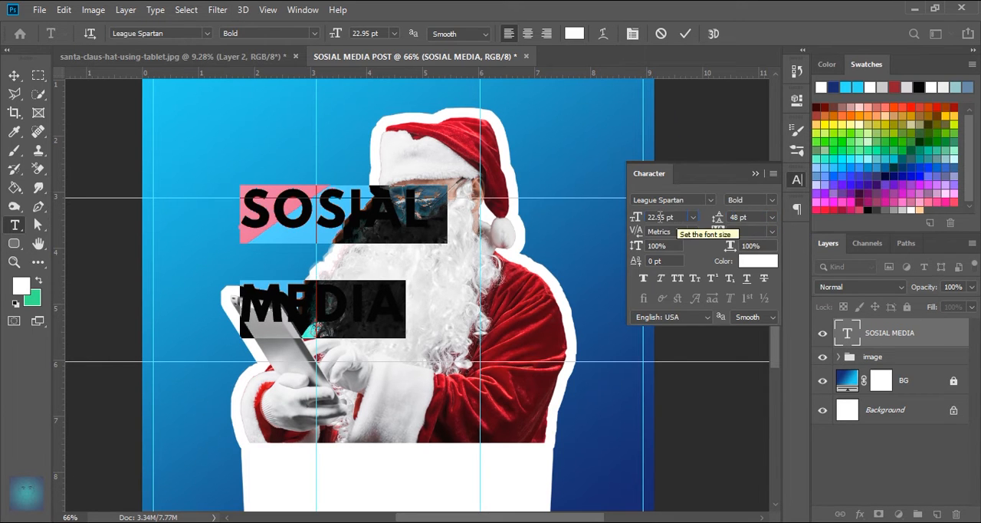
pyautogui.click(692, 217)
pyautogui.click(669, 378)
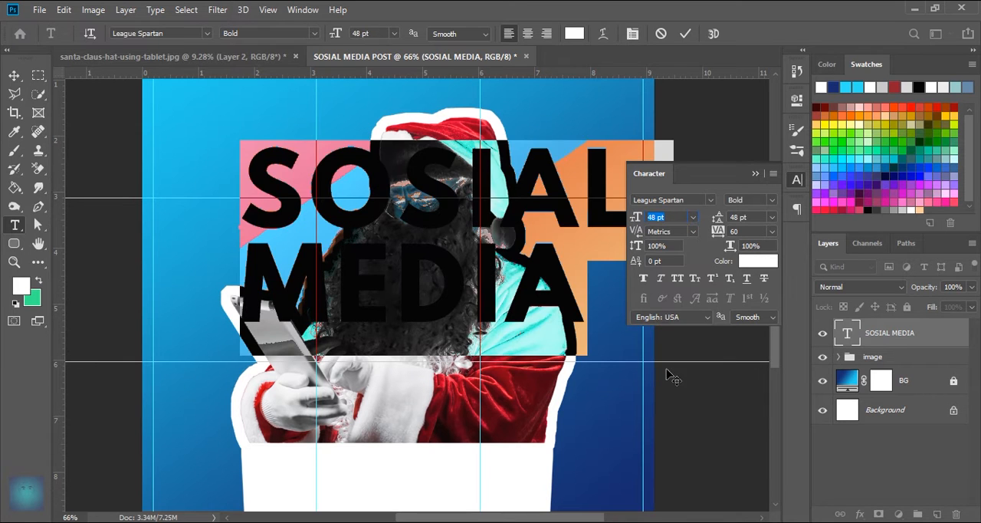
pyautogui.click(663, 282)
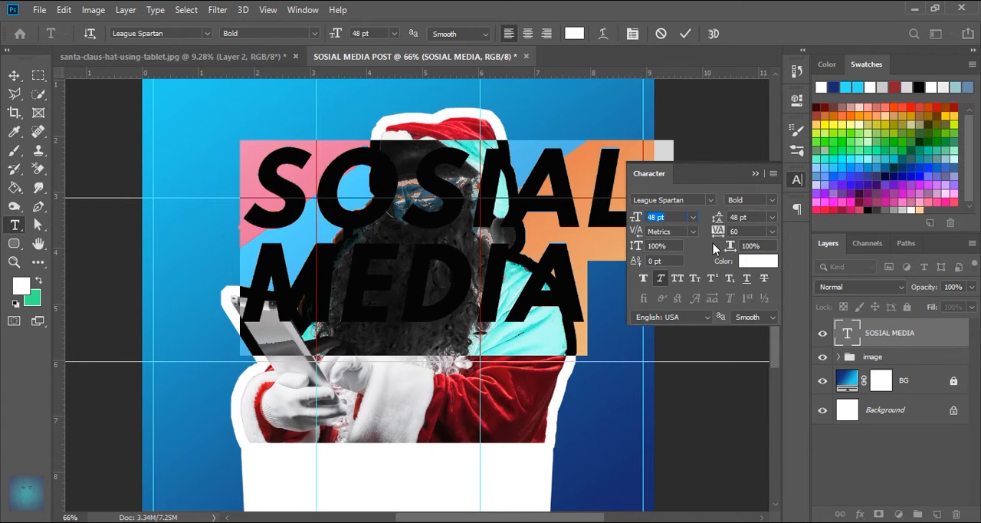
pyautogui.click(685, 33)
pyautogui.click(755, 173)
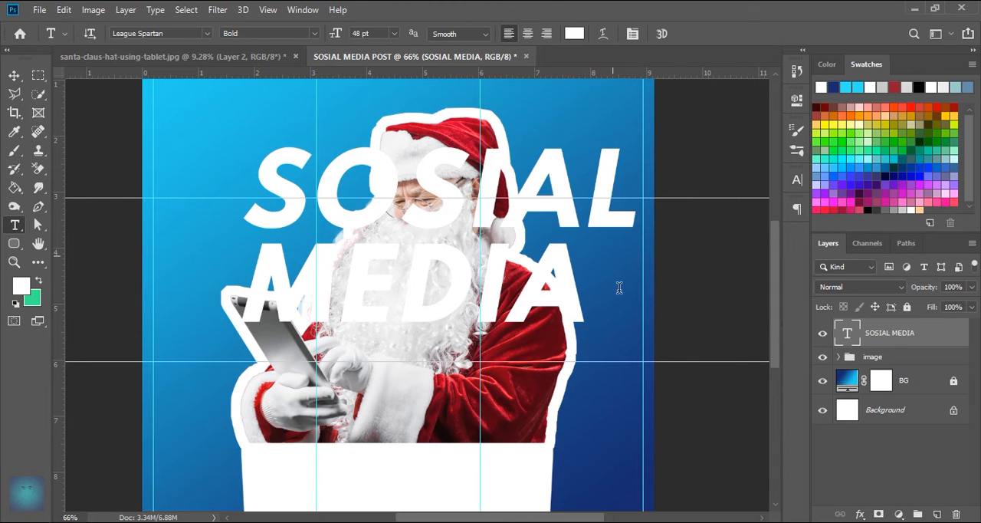
# - Move the SOSIAL MEDIA text down over Santa's arms and give it 0% fill opacity with a 2 px red outside stroke
pyautogui.click(14, 75)
pyautogui.moveTo(531, 215); pyautogui.dragTo(526, 348)
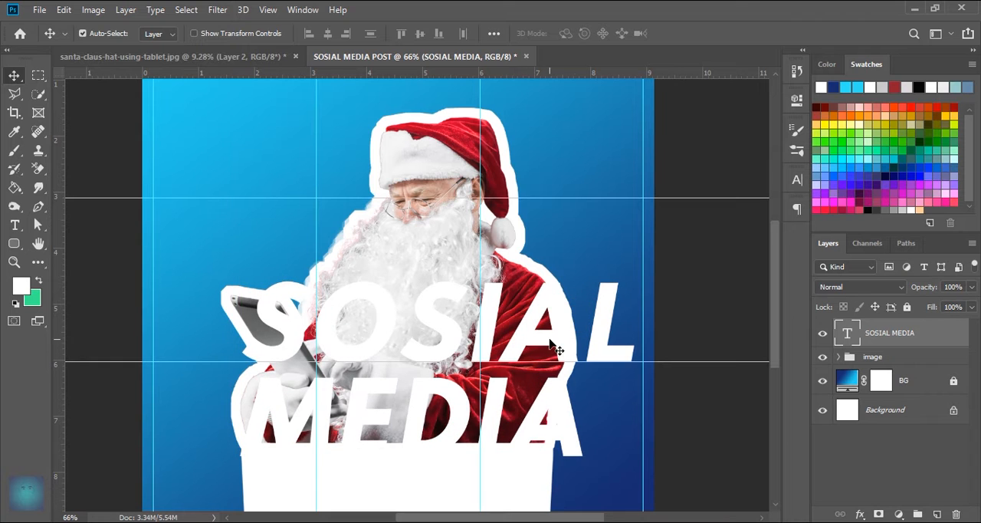
pyautogui.doubleClick(940, 340)
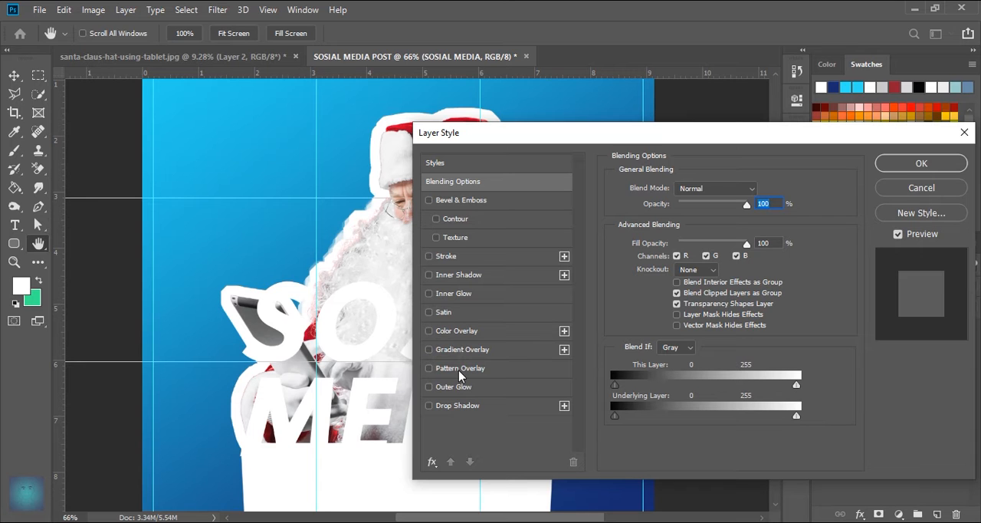
pyautogui.moveTo(658, 244); pyautogui.dragTo(646, 246)
pyautogui.click(452, 257)
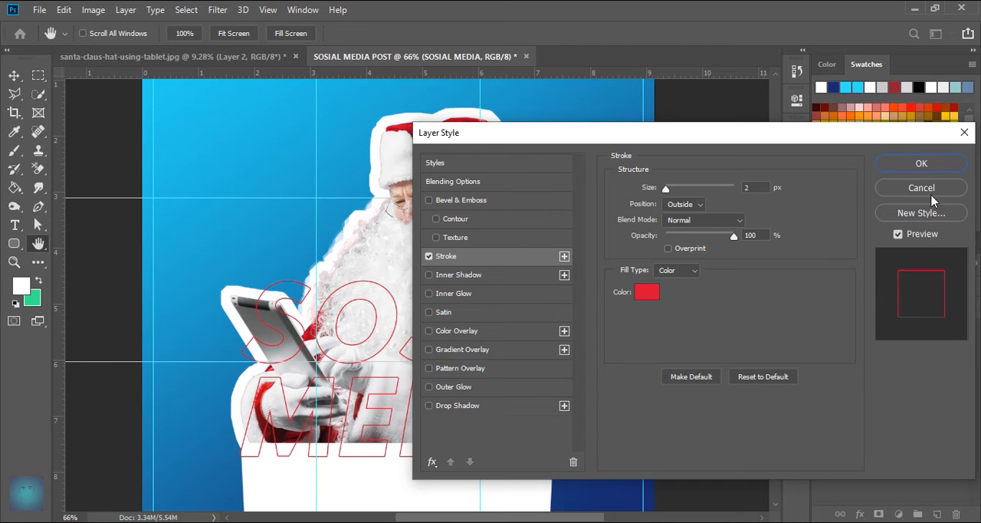
pyautogui.click(922, 163)
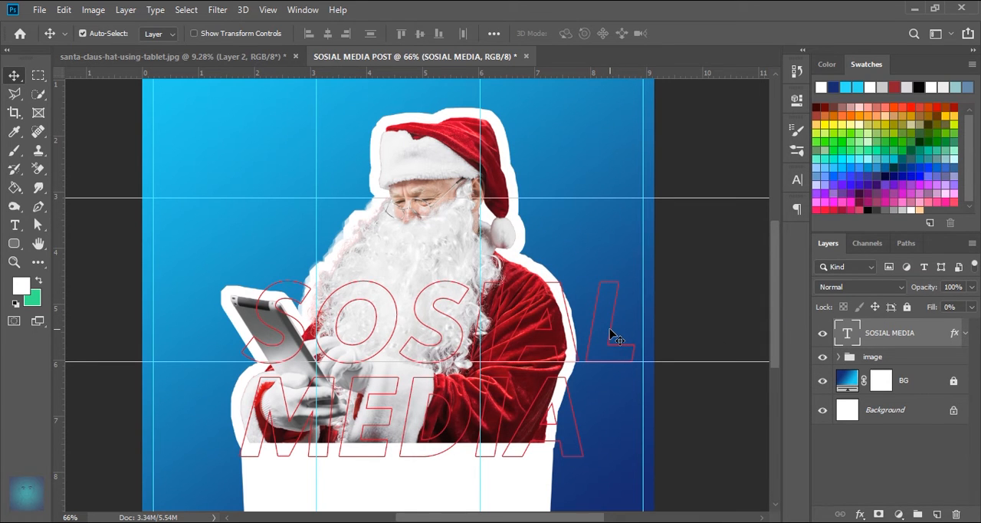
# - Reposition the outlined SOSIAL MEDIA text so its second line rests on the top edge of the white block
pyautogui.moveTo(611, 335); pyautogui.dragTo(622, 318)
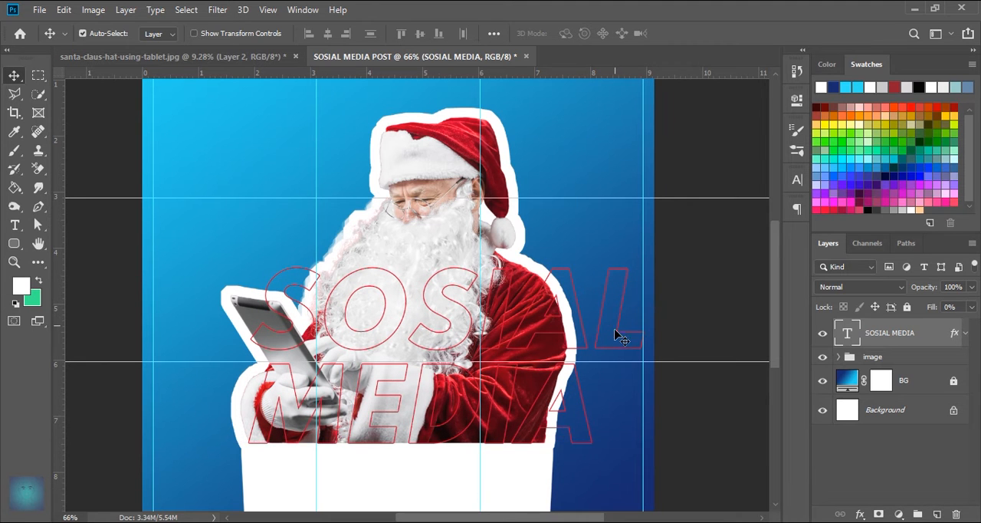
pyautogui.scroll(1, 454, 370)
pyautogui.moveTo(450, 413); pyautogui.dragTo(467, 362)
pyautogui.scroll(-2, 454, 312)
pyautogui.scroll(2, 536, 291)
pyautogui.moveTo(537, 292); pyautogui.dragTo(535, 385)
pyautogui.scroll(-1, 536, 367)
pyautogui.scroll(1, 491, 367)
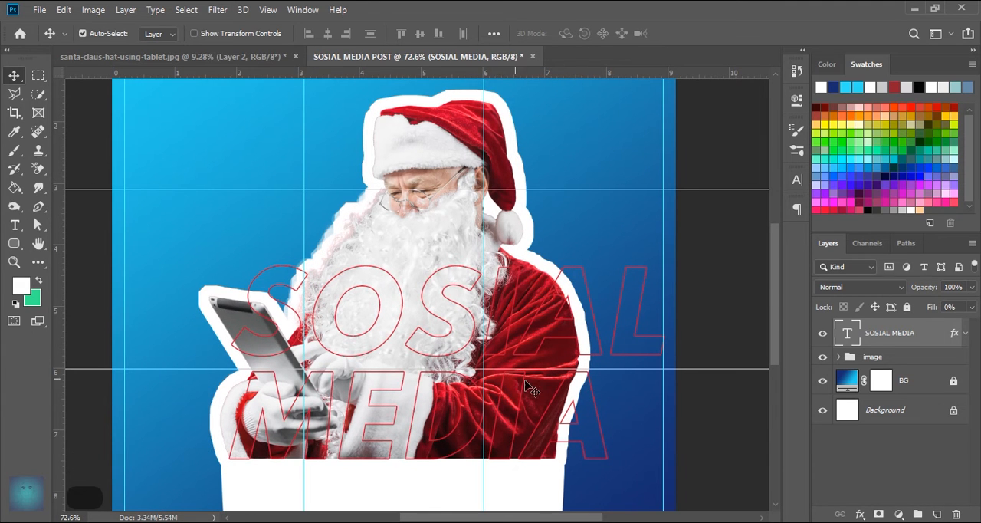
# - Add a new two-line text layer reading "MERRY" / "CHRISTMAS" above the outlined text
pyautogui.click(15, 225)
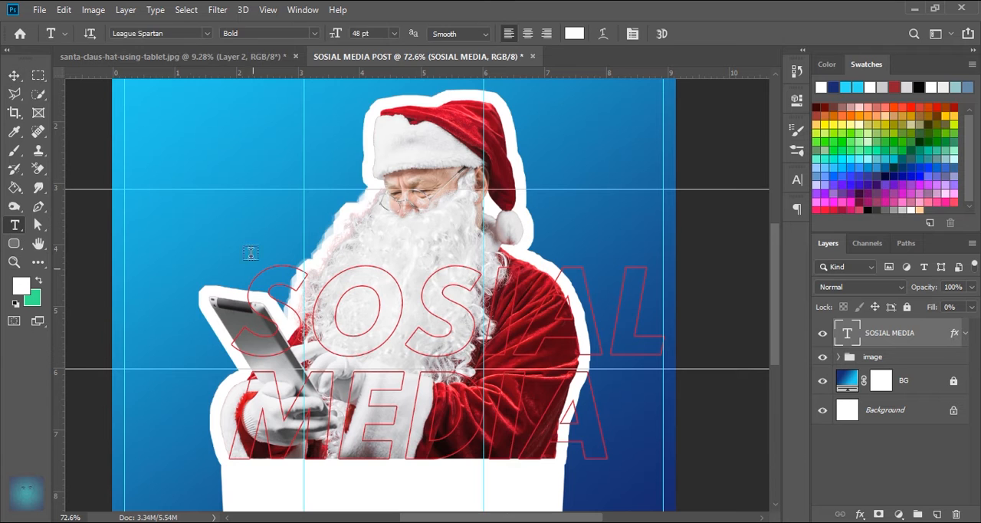
pyautogui.click(219, 222)
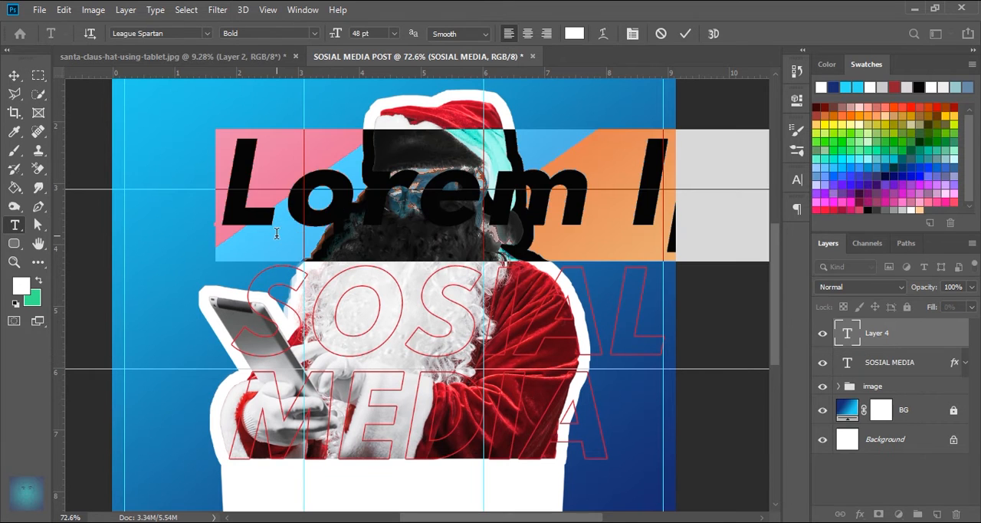
pyautogui.write('mer')
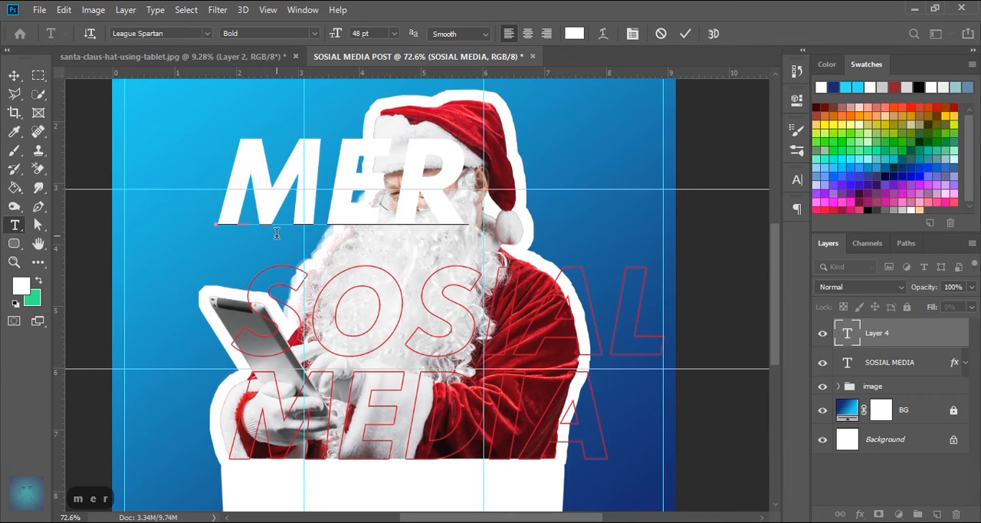
pyautogui.write('ry')
pyautogui.press('Return')
pyautogui.write('ch')
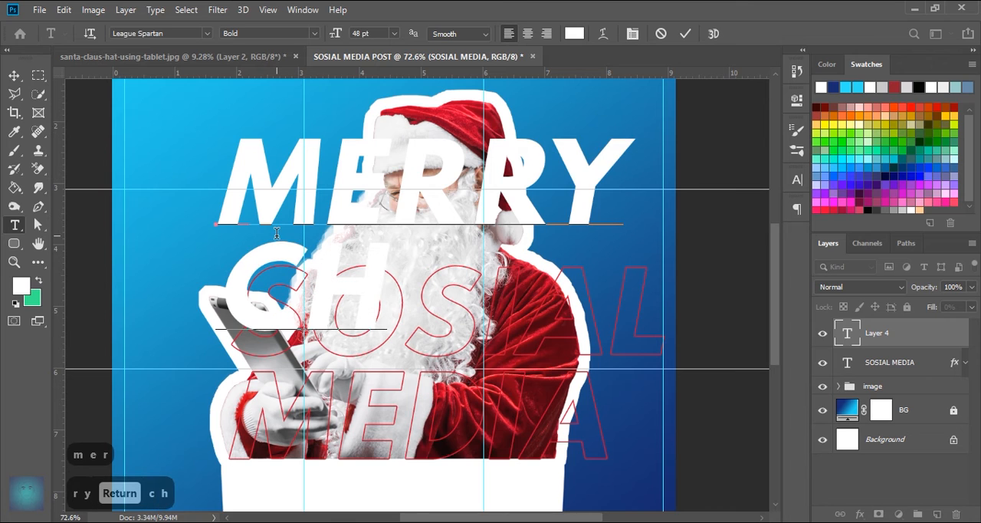
pyautogui.write('ristmas')
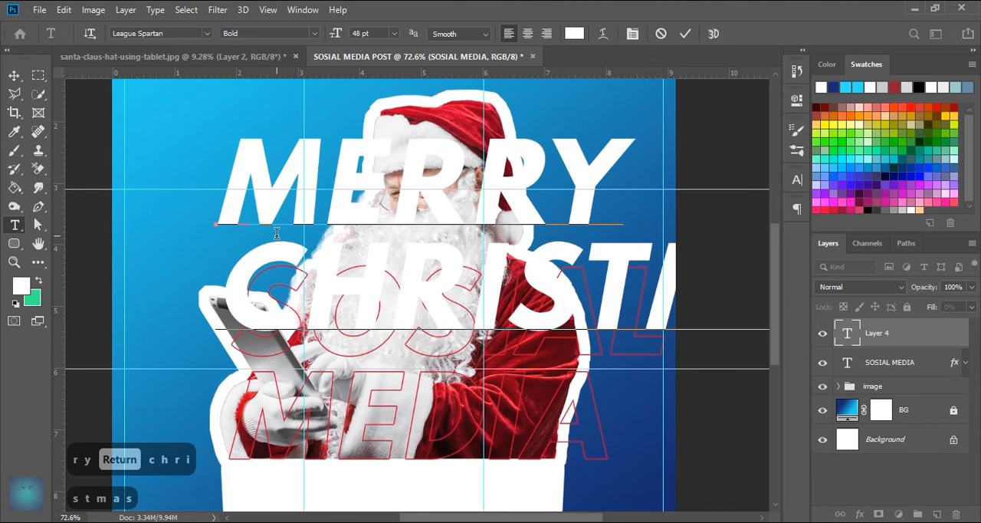
pyautogui.click(684, 33)
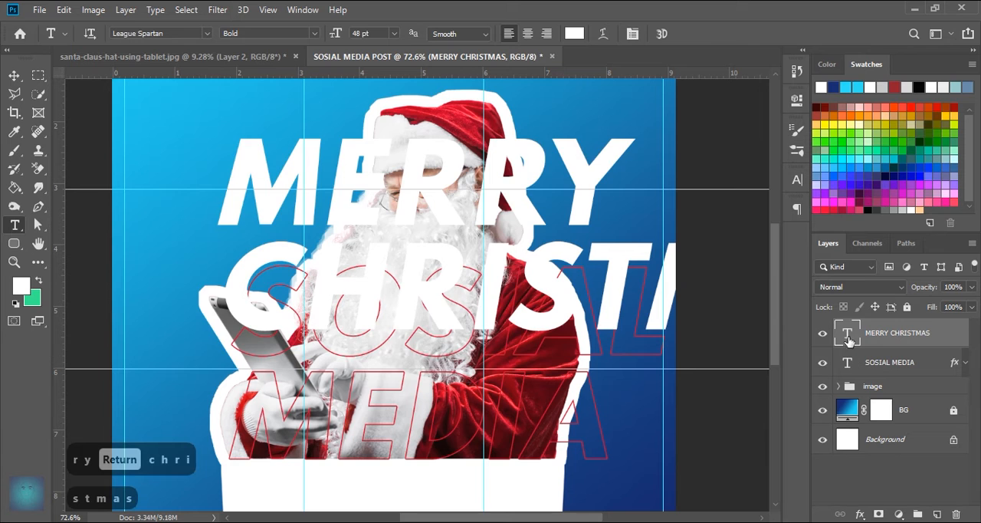
# - Set the MERRY CHRISTMAS text to 14 pt with automatic leading and centre alignment
pyautogui.doubleClick(848, 334)
pyautogui.click(798, 180)
pyautogui.write('14')
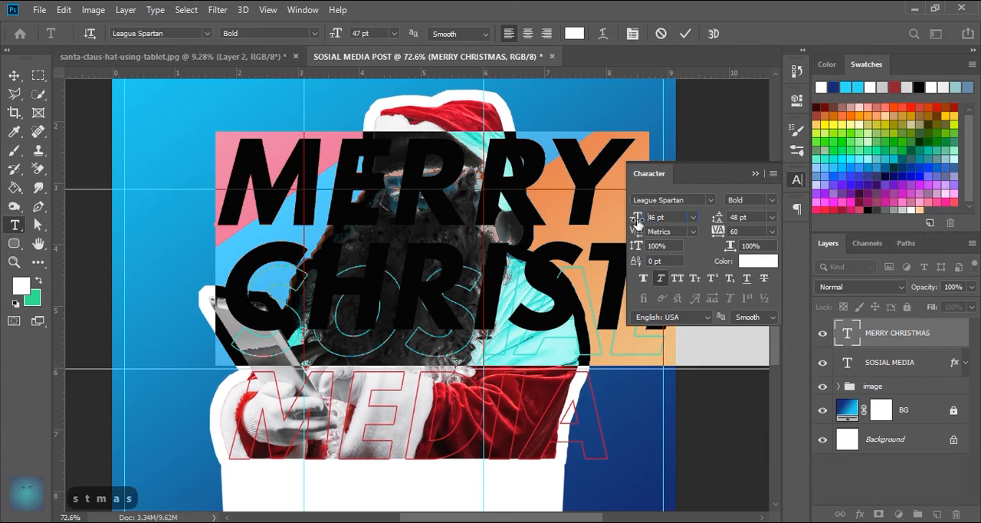
pyautogui.press('Return')
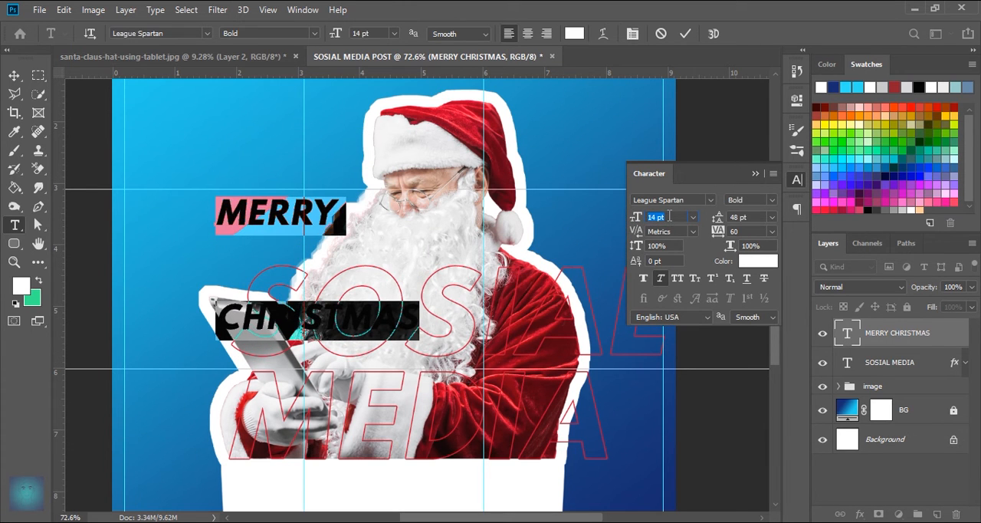
pyautogui.click(772, 217)
pyautogui.click(757, 223)
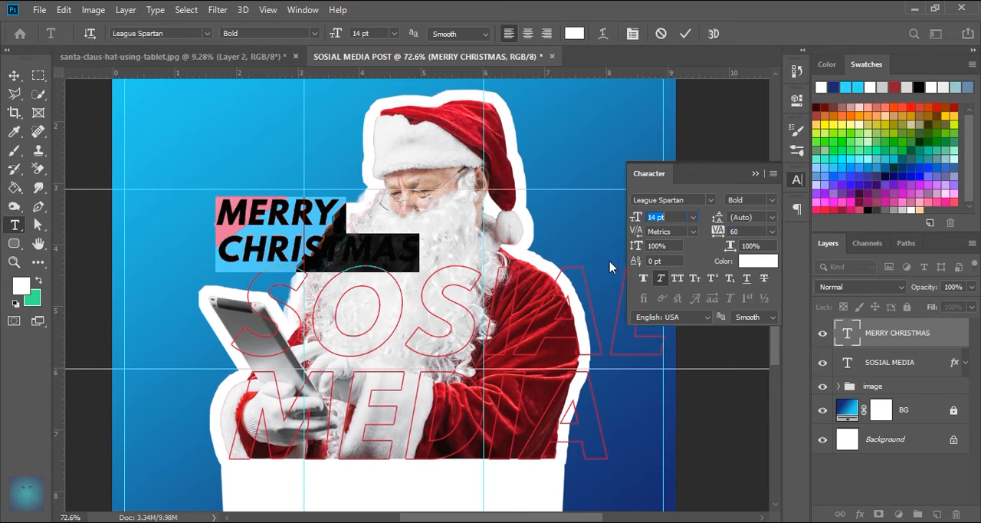
pyautogui.click(755, 173)
pyautogui.click(620, 109)
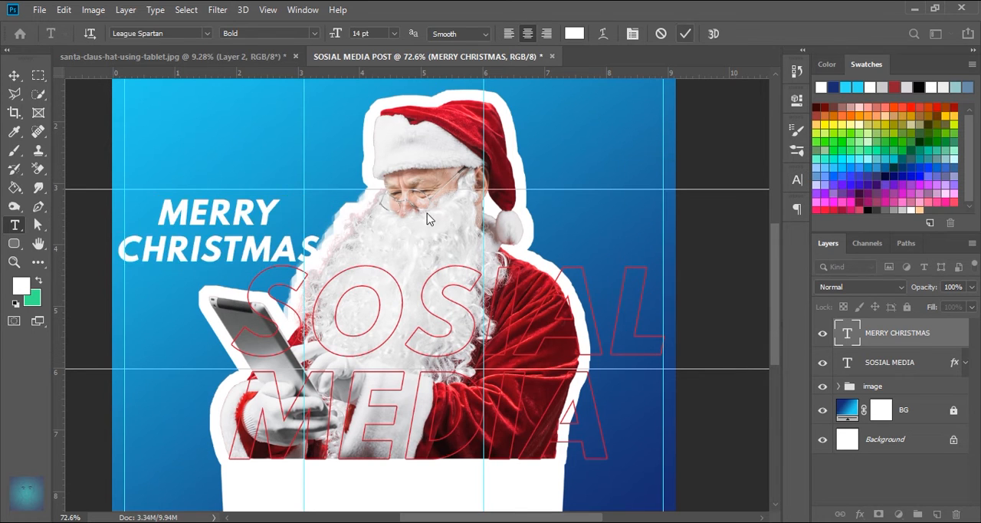
# - Recolour the MERRY CHRISTMAS text to the red eb0f3d sampled from Santa's hat
pyautogui.doubleClick(842, 334)
pyautogui.click(797, 208)
pyautogui.click(797, 179)
pyautogui.click(756, 272)
pyautogui.click(464, 111)
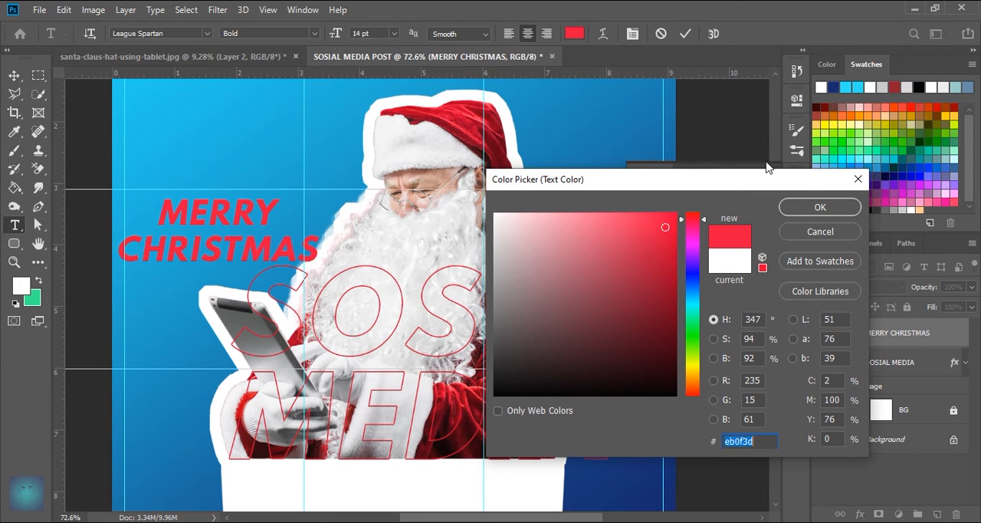
pyautogui.click(812, 207)
pyautogui.click(687, 35)
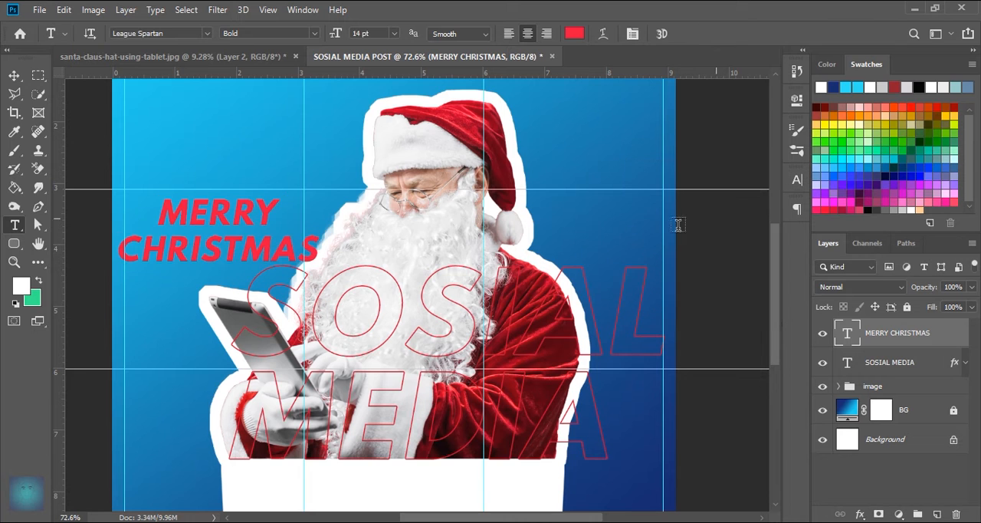
# - Move the MERRY CHRISTMAS text onto the white block beneath Santa, centred horizontally within it
pyautogui.click(14, 75)
pyautogui.moveTo(223, 218); pyautogui.dragTo(382, 482)
pyautogui.moveTo(404, 475); pyautogui.dragTo(414, 337)
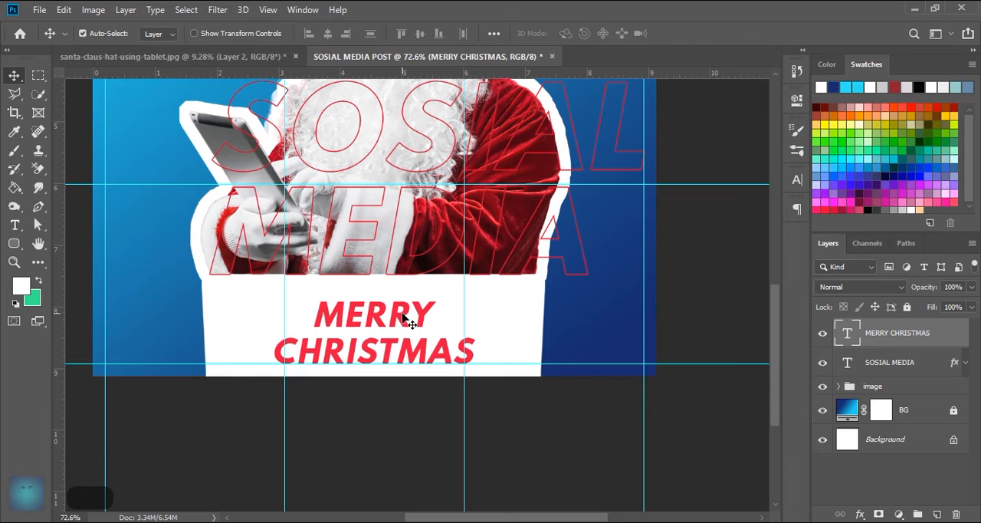
# - Reduce the MERRY CHRISTMAS text size to 8 pt
pyautogui.doubleClick(846, 334)
pyautogui.click(797, 179)
pyautogui.click(658, 217)
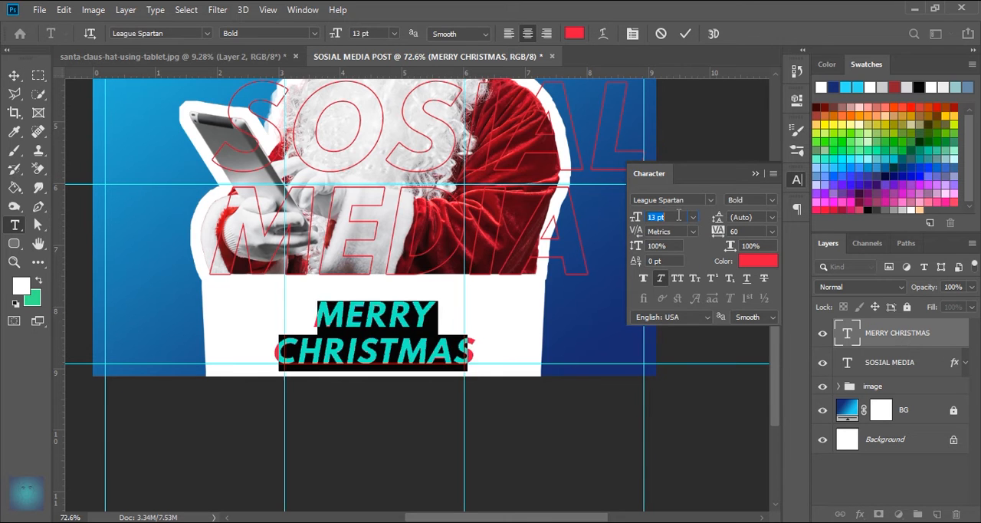
pyautogui.press('Down')
pyautogui.press('Down')
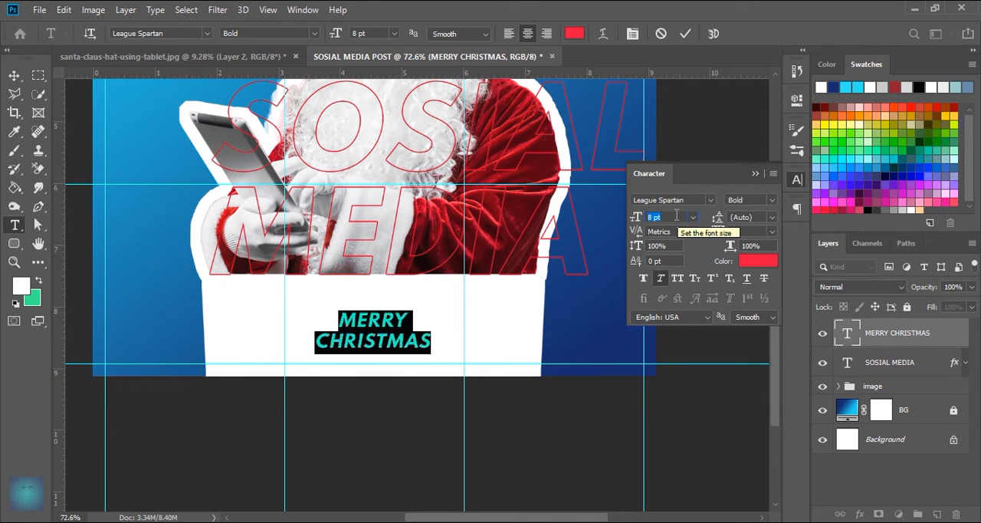
pyautogui.click(686, 34)
pyautogui.press('v')
pyautogui.click(756, 174)
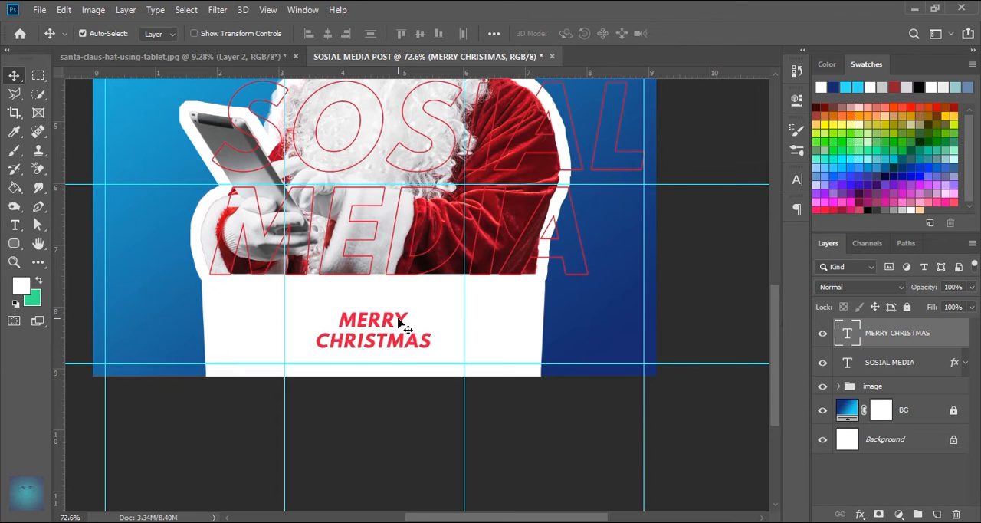
# - Lower the MERRY CHRISTMAS text slightly within the white block and centre it horizontally on the whole canvas
pyautogui.moveTo(401, 330); pyautogui.dragTo(403, 345)
pyautogui.scroll(-3, 376, 314)
pyautogui.press('m')
pyautogui.hotkey('ctrl', 'a')
pyautogui.scroll(3, 422, 387)
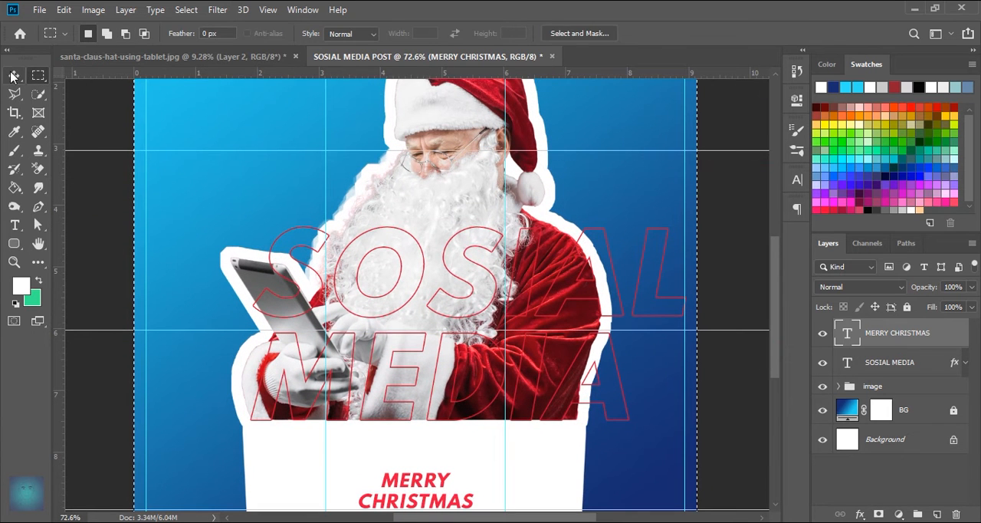
pyautogui.press('v')
pyautogui.click(328, 33)
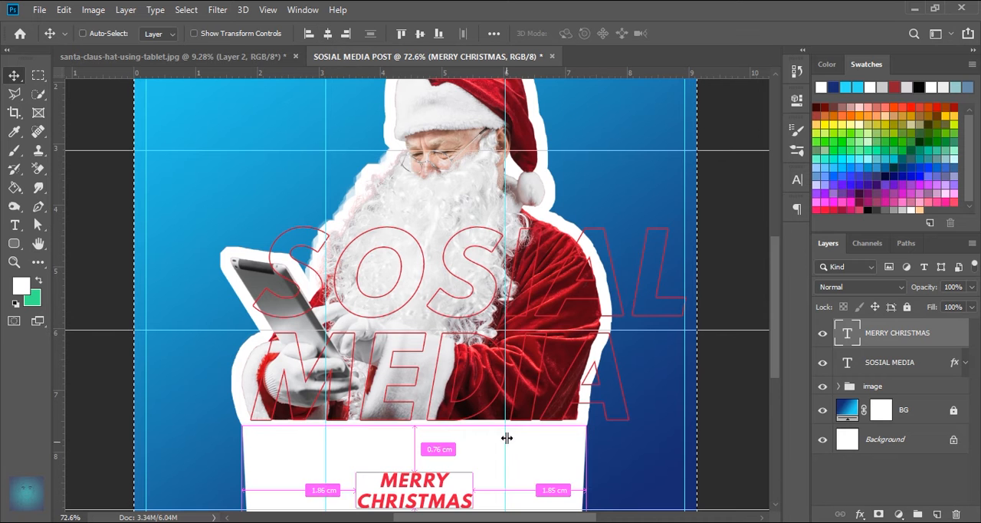
pyautogui.hotkey('ctrl', 'd')
pyautogui.scroll(-3, 460, 398)
pyautogui.scroll(-3, 437, 339)
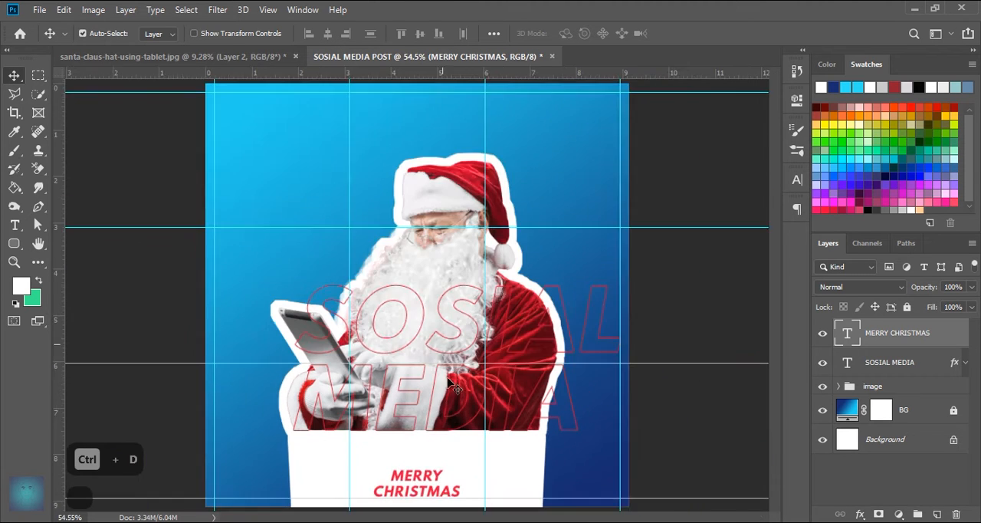
pyautogui.scroll(4, 438, 475)
pyautogui.moveTo(469, 371); pyautogui.dragTo(565, 403)
pyautogui.scroll(-1, 552, 399)
pyautogui.moveTo(451, 324); pyautogui.dragTo(414, 323)
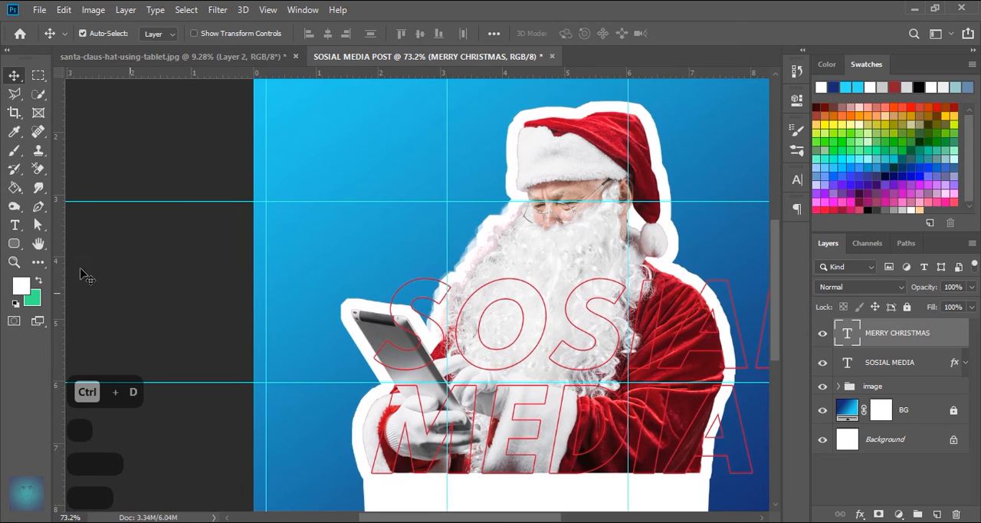
pyautogui.press('u')
pyautogui.moveTo(309, 231); pyautogui.dragTo(438, 257)
pyautogui.moveTo(591, 240); pyautogui.dragTo(581, 242)
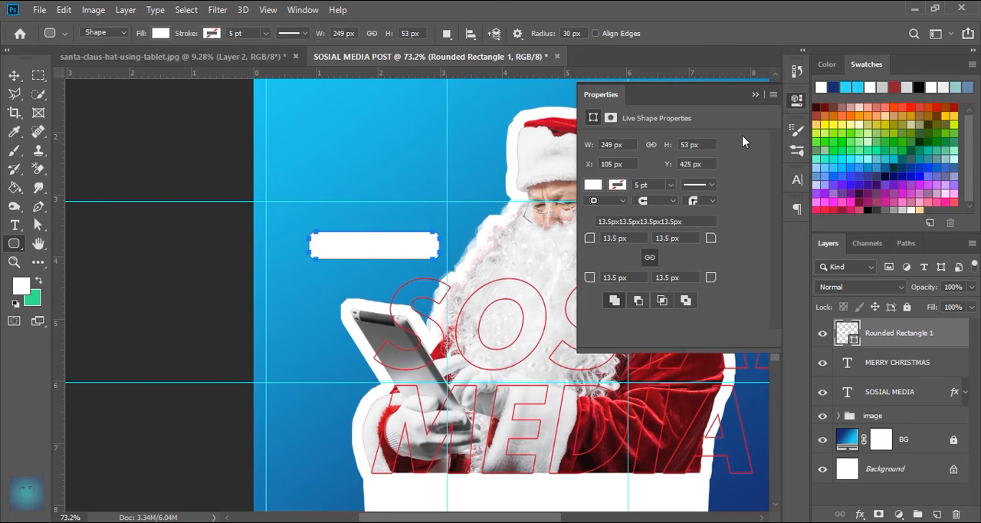
pyautogui.click(755, 94)
# - Add a text layer reading "Santa Claus" above the white rounded rectangle
pyautogui.scroll(4, 306, 238)
pyautogui.press('t')
pyautogui.click(329, 164)
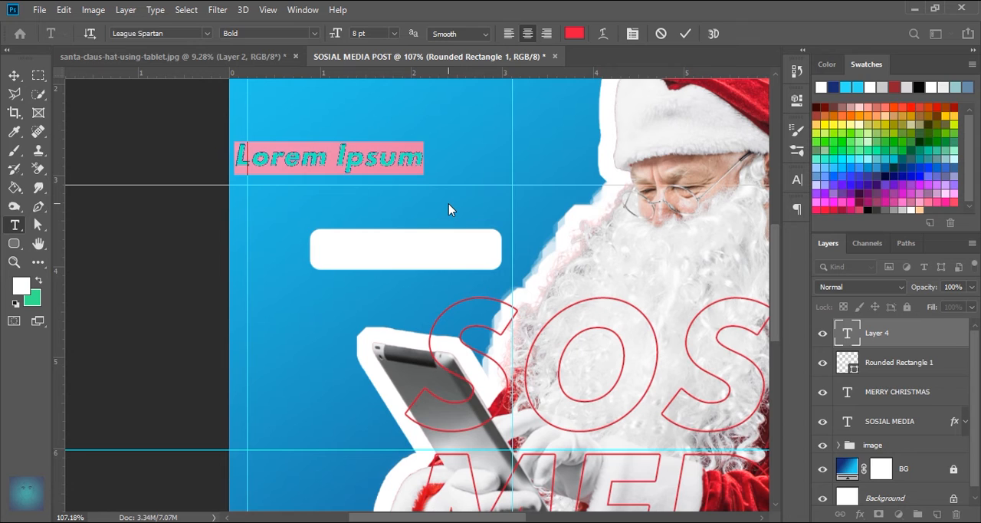
pyautogui.write('sa')
pyautogui.press('BackSpace')
pyautogui.press('capslock')
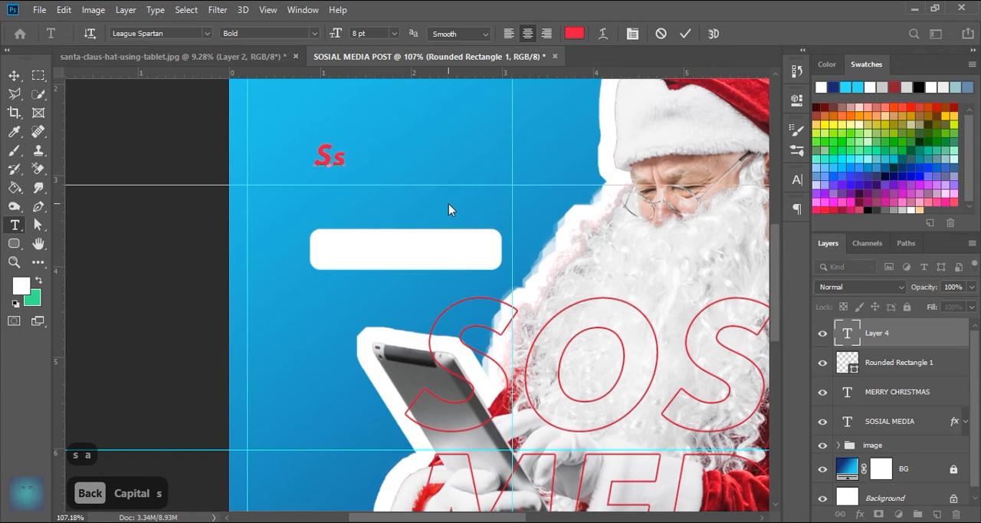
pyautogui.write('s')
pyautogui.press('BackSpace')
pyautogui.write('ant')
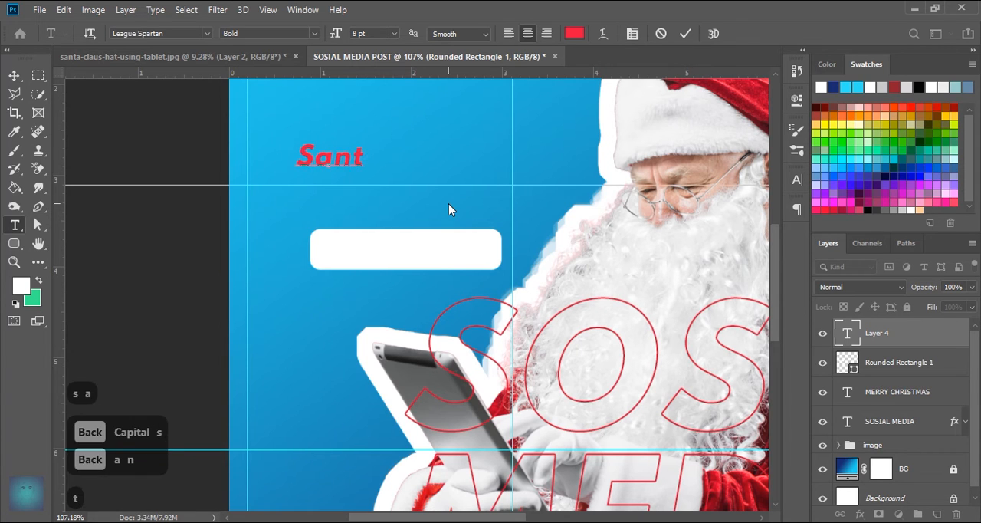
pyautogui.write('a Claus')
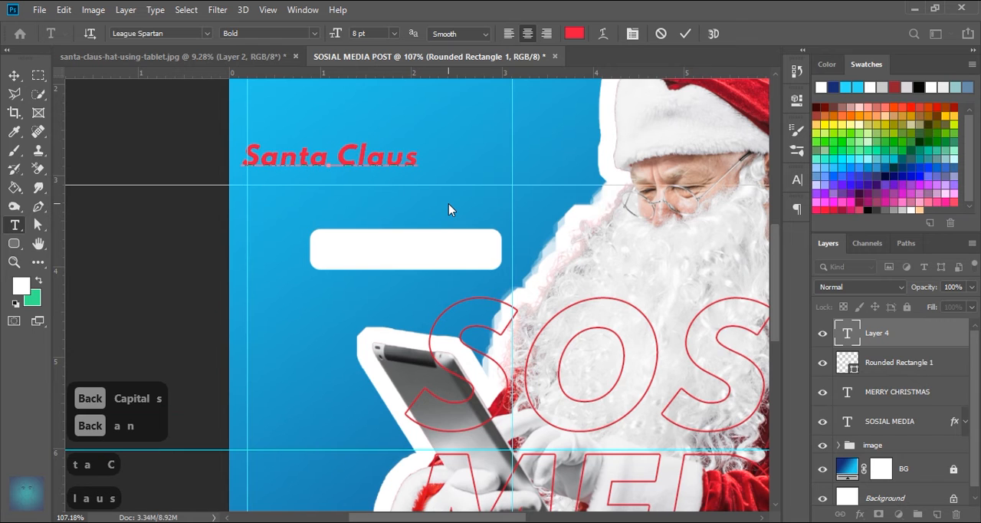
pyautogui.click(686, 34)
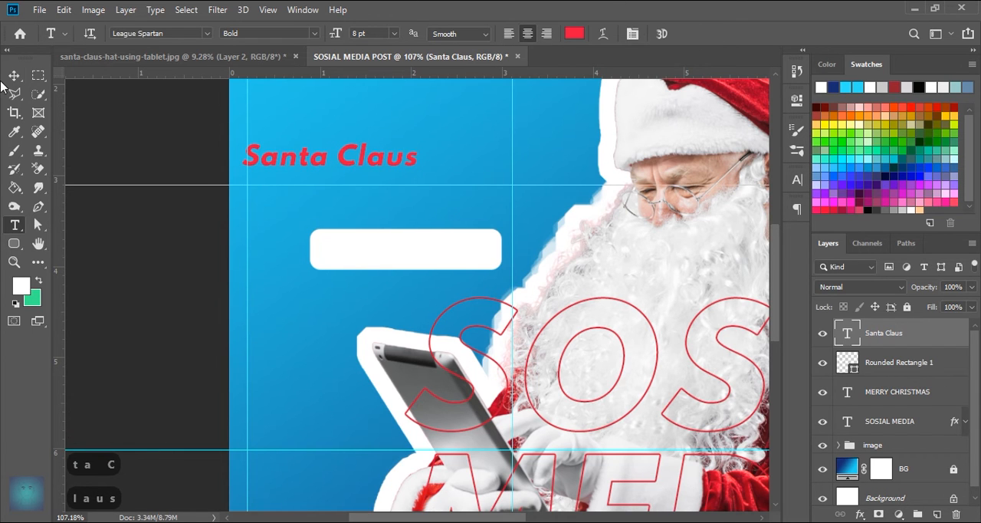
# - Move the Santa Claus text to the white rounded rectangle and centre it vertically inside the shape
pyautogui.press('v')
pyautogui.moveTo(352, 165); pyautogui.dragTo(459, 240)
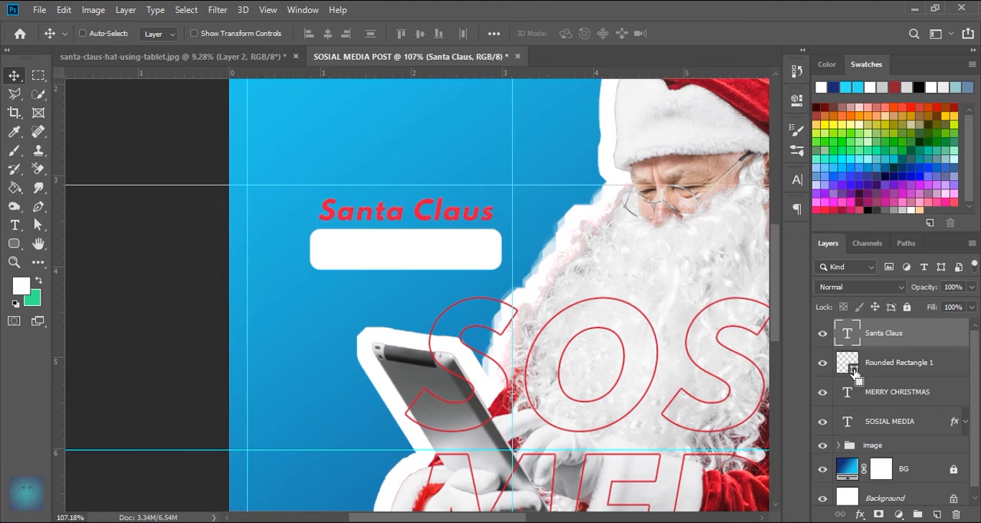
pyautogui.keyDown('ctrl'); pyautogui.click(849, 367); pyautogui.keyUp('ctrl')
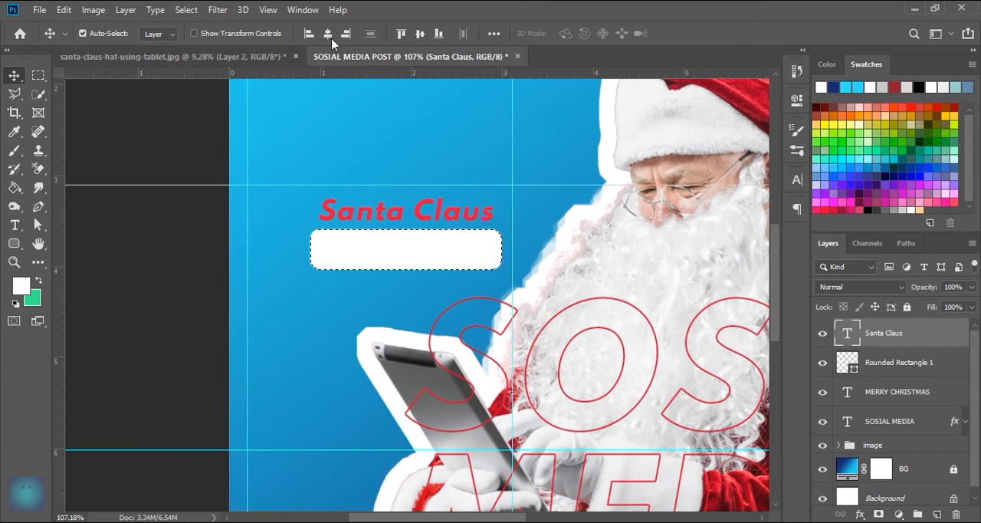
pyautogui.click(419, 34)
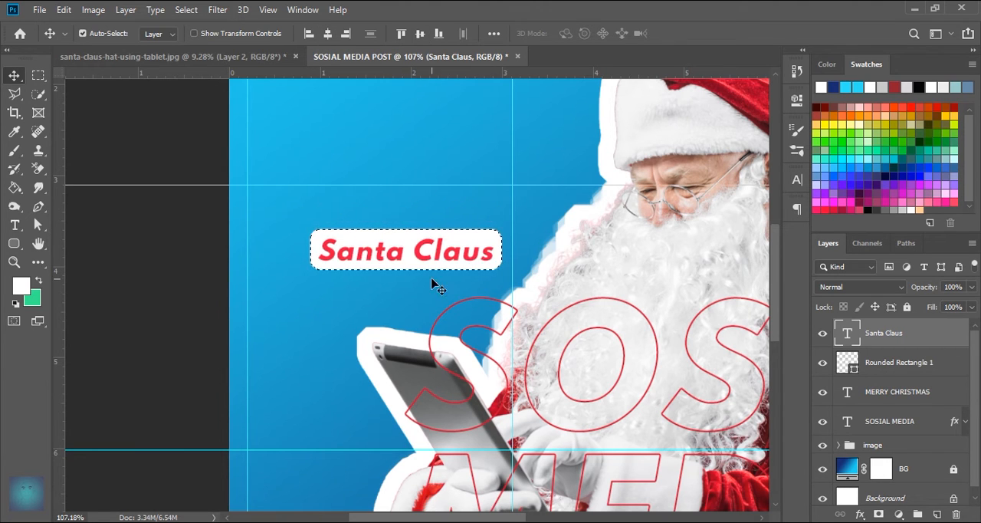
pyautogui.hotkey('ctrl', 'd')
pyautogui.scroll(-1, 539, 317)
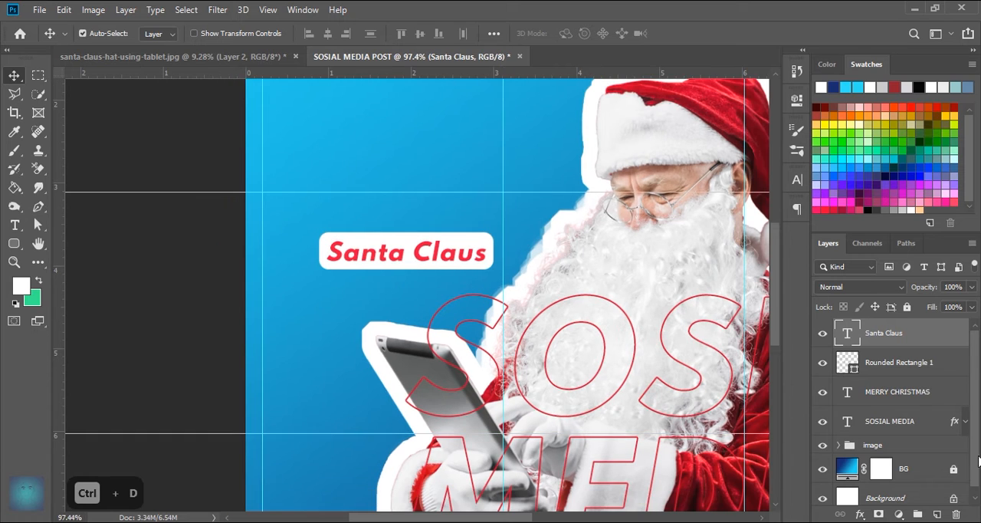
# - Group the Santa Claus text with its rounded rectangle and name the group "santa"
pyautogui.click(892, 368)
pyautogui.keyDown('shift'); pyautogui.click(897, 342); pyautogui.keyUp('shift')
pyautogui.moveTo(900, 371); pyautogui.dragTo(935, 515)
pyautogui.doubleClick(878, 327)
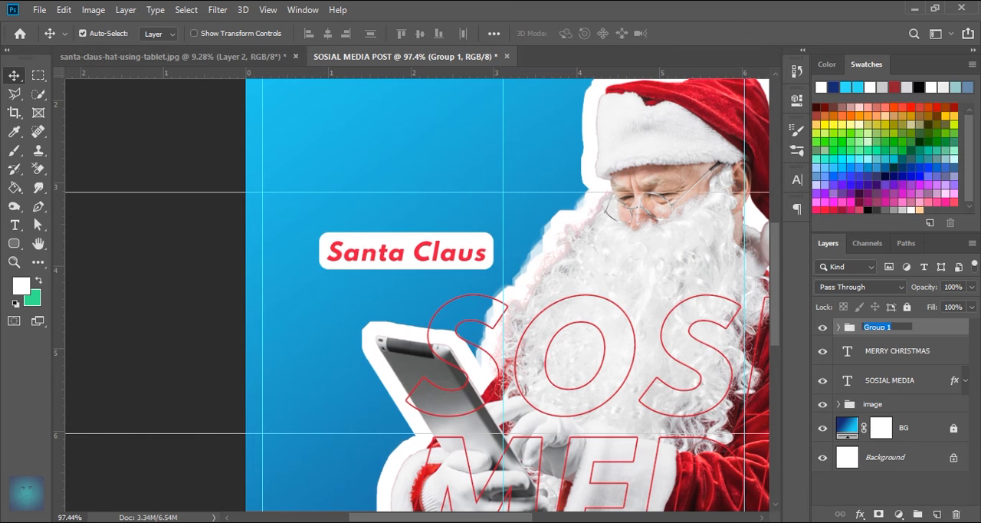
pyautogui.write('santa')
pyautogui.press('Return')
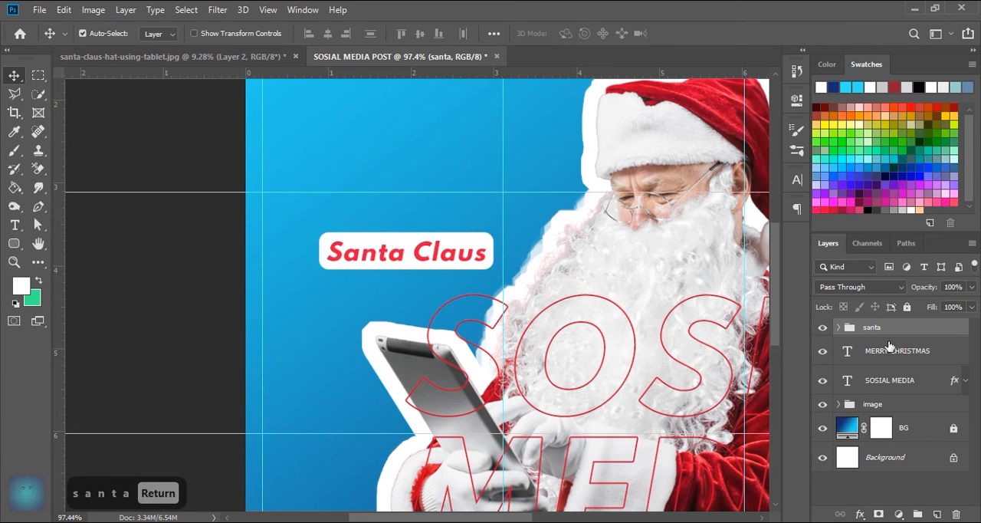
# - Move the santa label group over Santa's sleeve, with its right edge on the right margin guide and centred on the lower horizontal guide
pyautogui.scroll(-2, 583, 363)
pyautogui.scroll(1, 583, 364)
pyautogui.hotkey('ctrl', 't')
pyautogui.moveTo(436, 247); pyautogui.dragTo(587, 341)
pyautogui.click(689, 33)
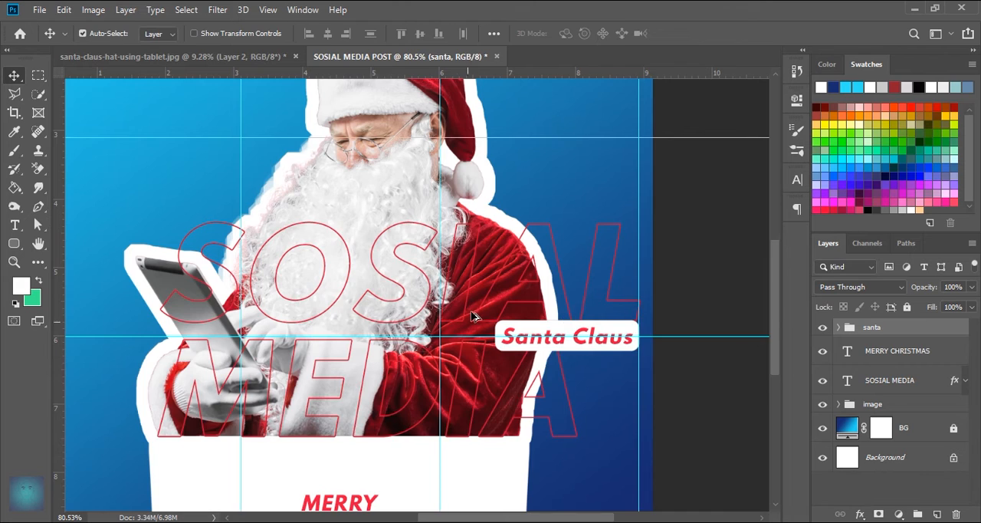
pyautogui.hotkey('ctrl', '0')
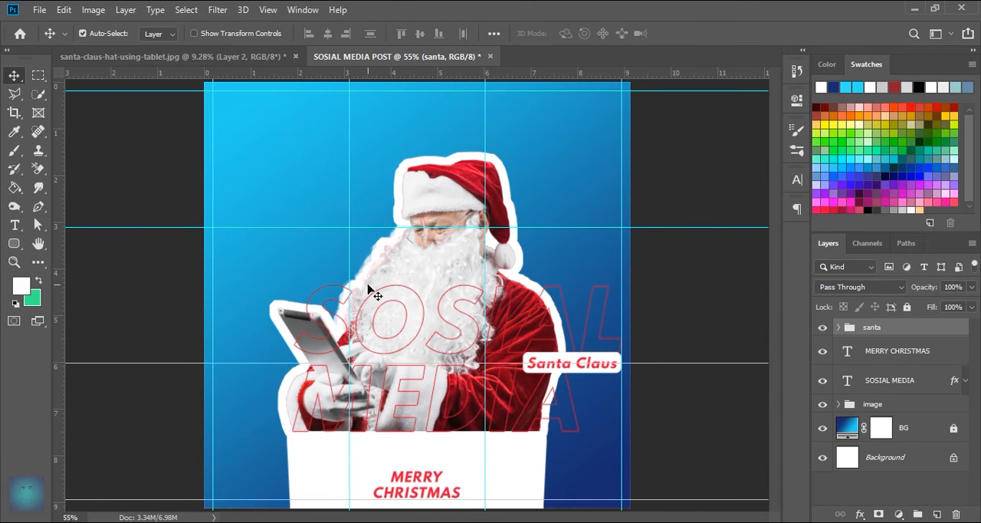
# - Create a new empty layer and place it between the image group and the BG layer
pyautogui.scroll(1, 365, 158)
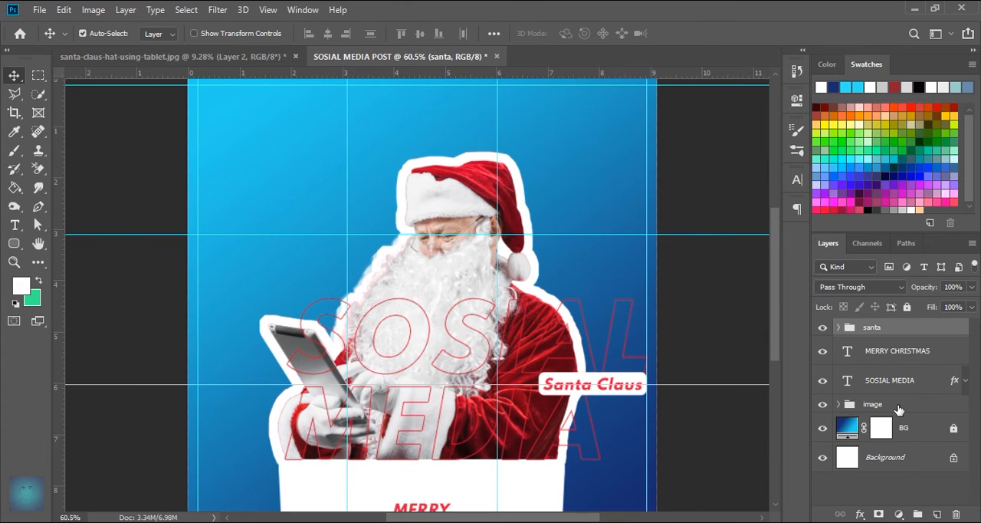
pyautogui.click(898, 405)
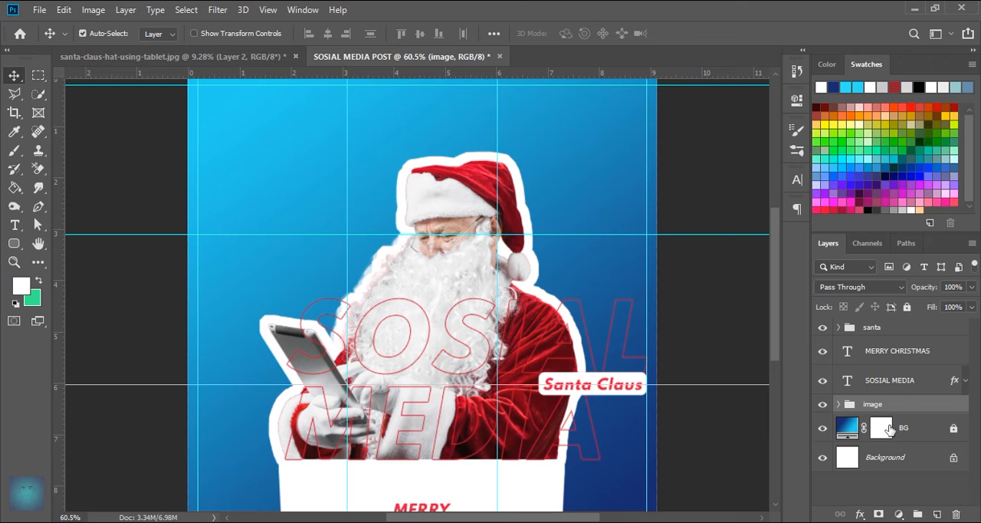
pyautogui.click(937, 515)
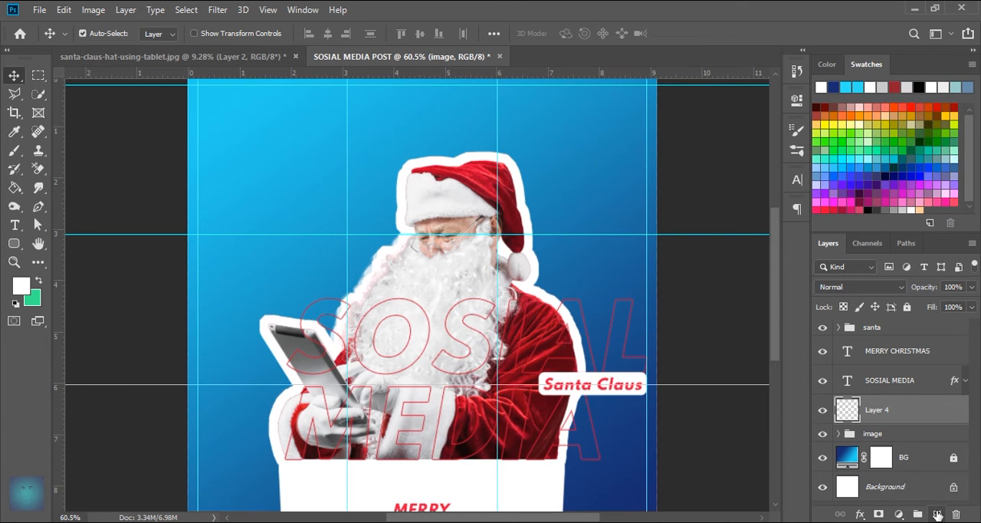
pyautogui.moveTo(878, 404); pyautogui.dragTo(882, 448)
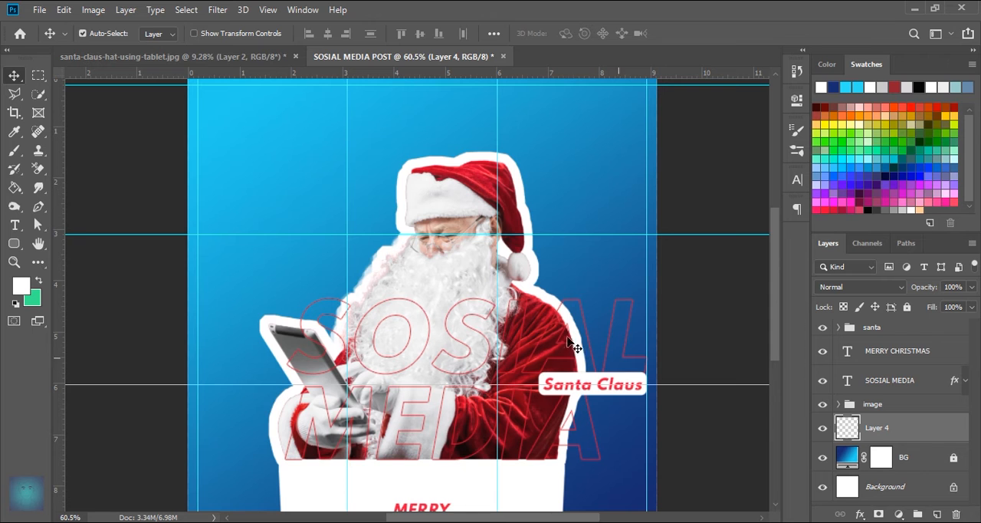
# - Stamp a white dot grid in the canvas's upper-left area with the 1576 dot-pattern brush at 187 px
pyautogui.click(14, 150)
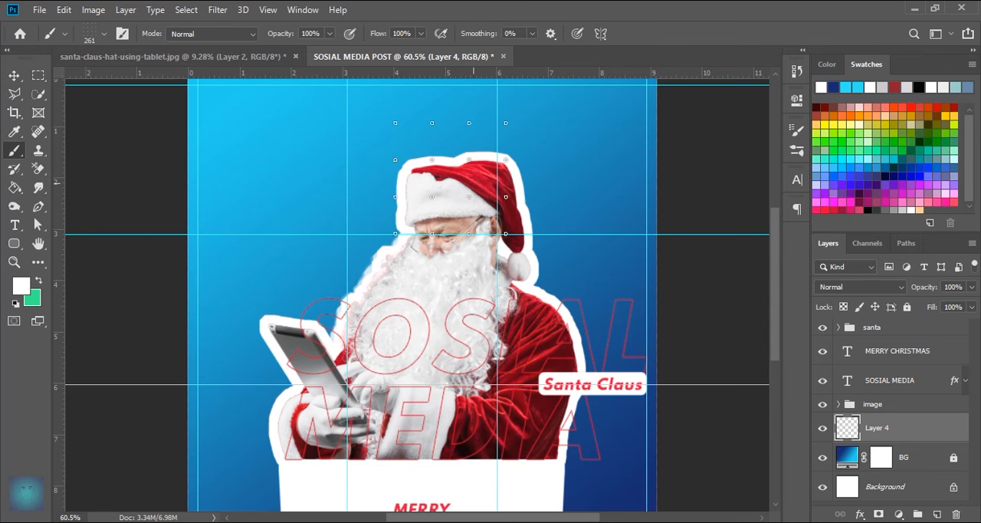
pyautogui.scroll(-2, 457, 235)
pyautogui.rightClick(384, 149)
pyautogui.click(638, 307)
pyautogui.moveTo(542, 183); pyautogui.dragTo(486, 189)
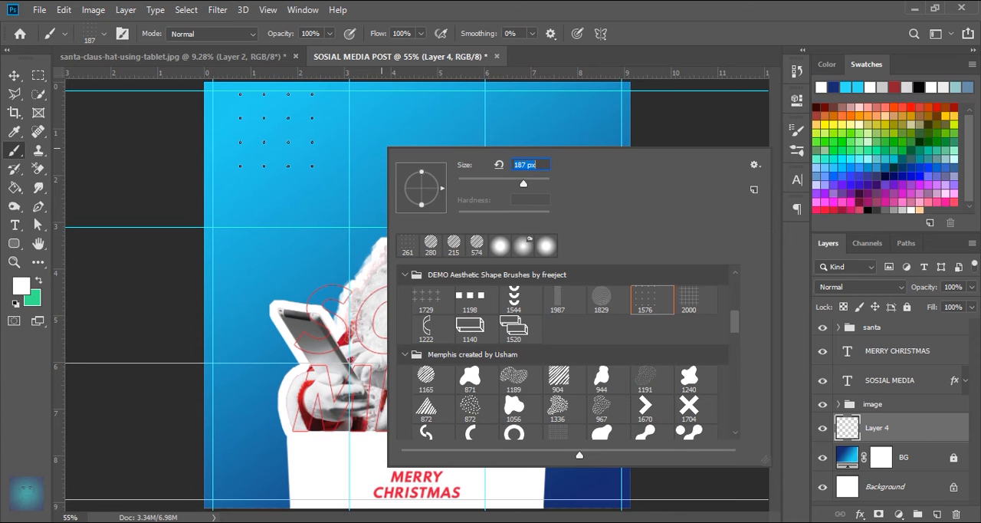
pyautogui.press('Return')
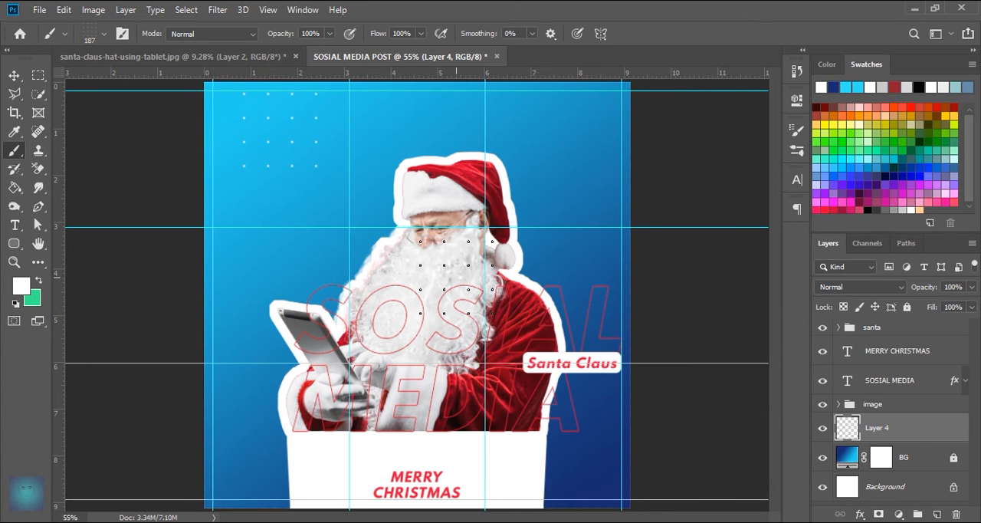
# - Stamp a white striped circle over the canvas's upper-right edge with the 1745 Memphis brush at 338 px
pyautogui.rightClick(614, 207)
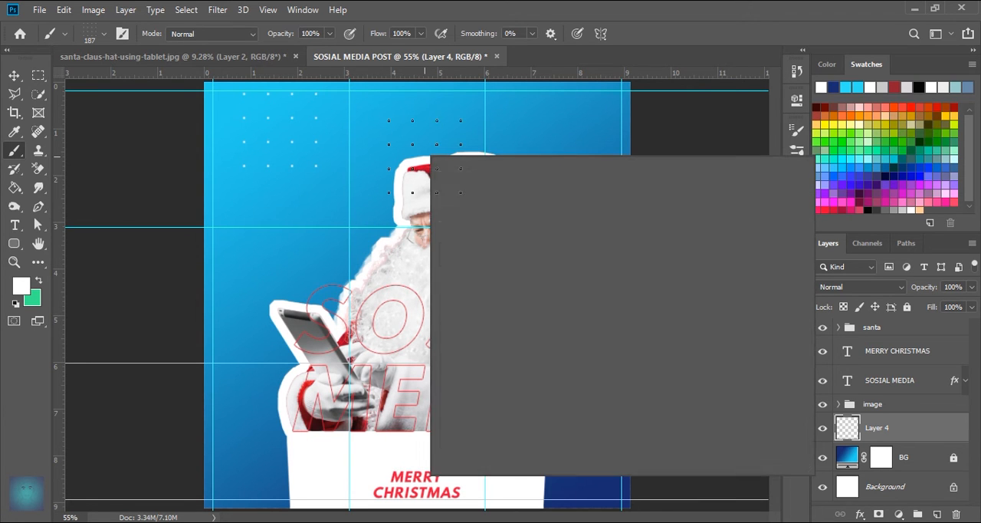
pyautogui.scroll(-2, 734, 404)
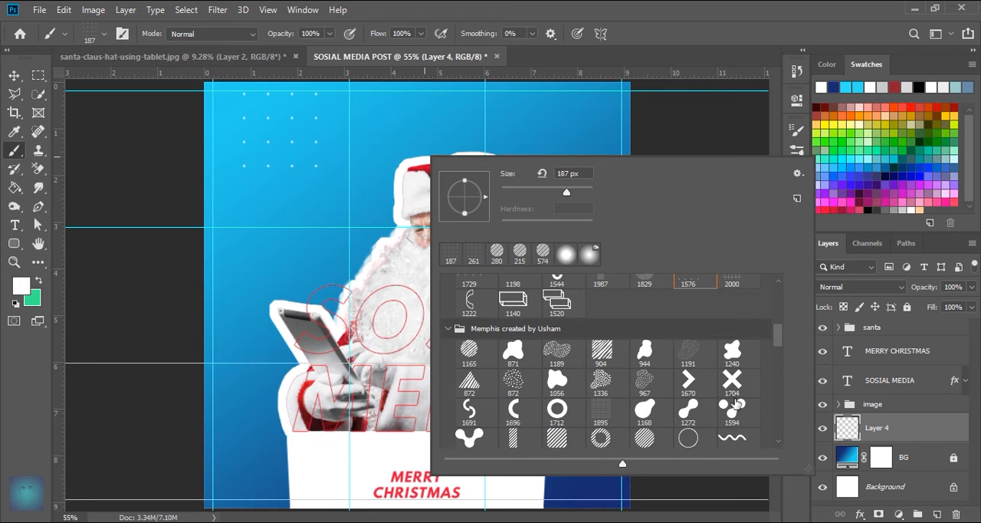
pyautogui.click(644, 416)
pyautogui.moveTo(548, 195); pyautogui.dragTo(579, 193)
pyautogui.press('Return')
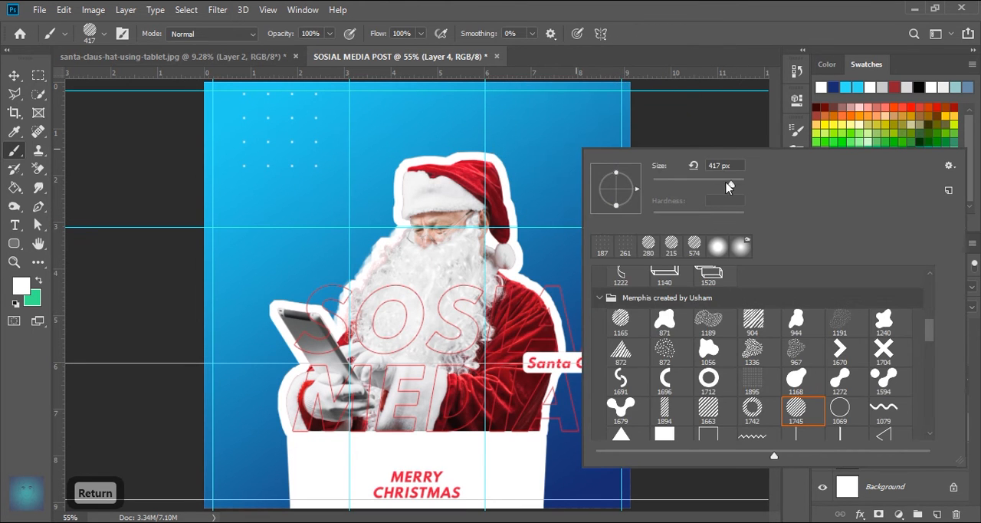
pyautogui.moveTo(724, 188); pyautogui.dragTo(718, 188)
pyautogui.press('Return')
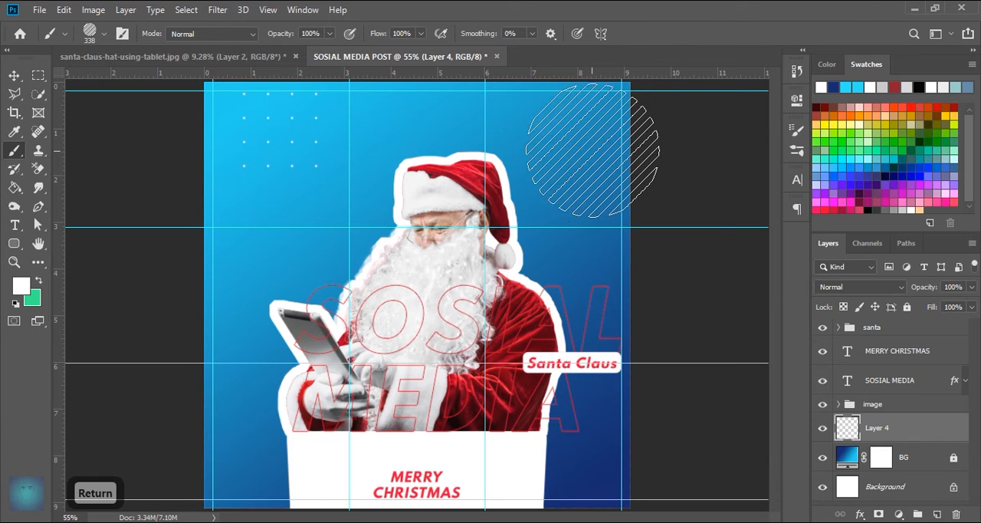
pyautogui.click(615, 158)
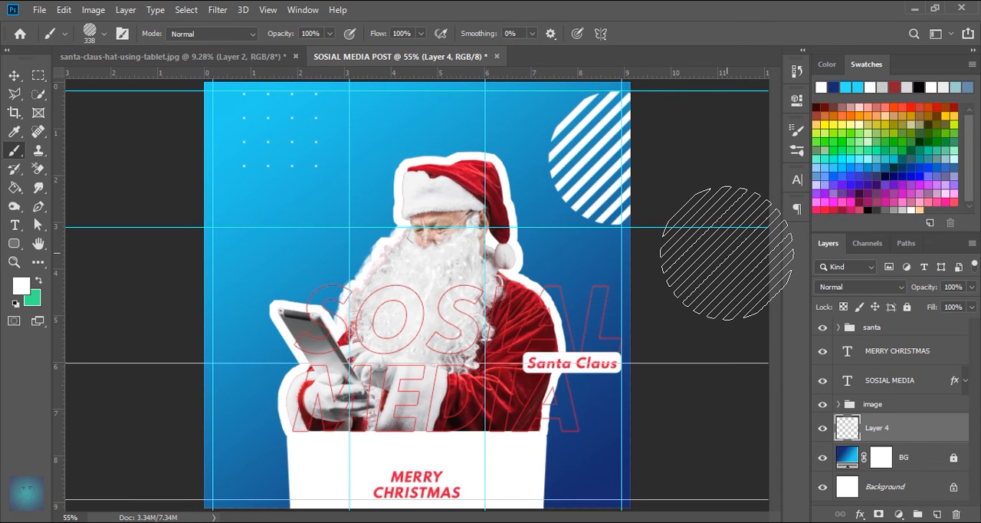
# - Rename the layer holding the dot grid and striped circle as "shape"
pyautogui.click(14, 76)
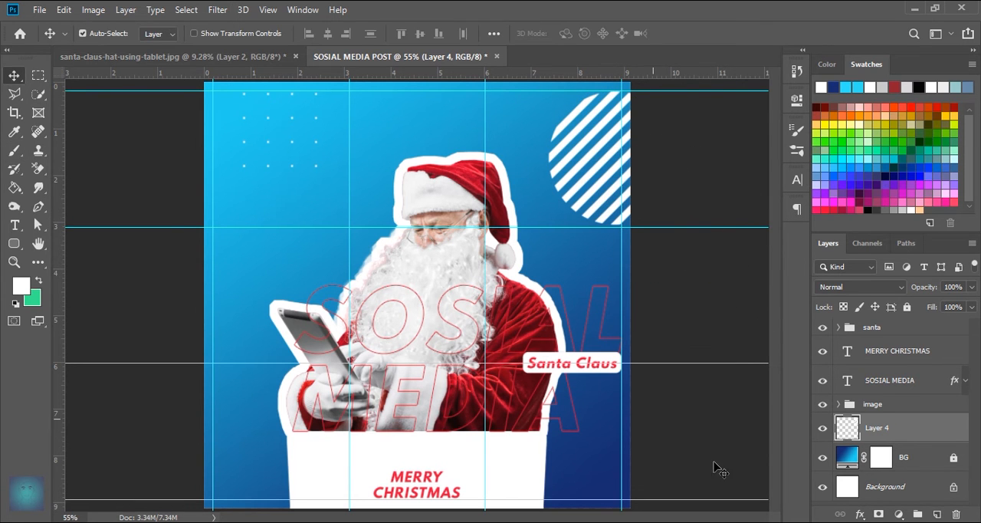
pyautogui.write('shape')
pyautogui.press('Return')
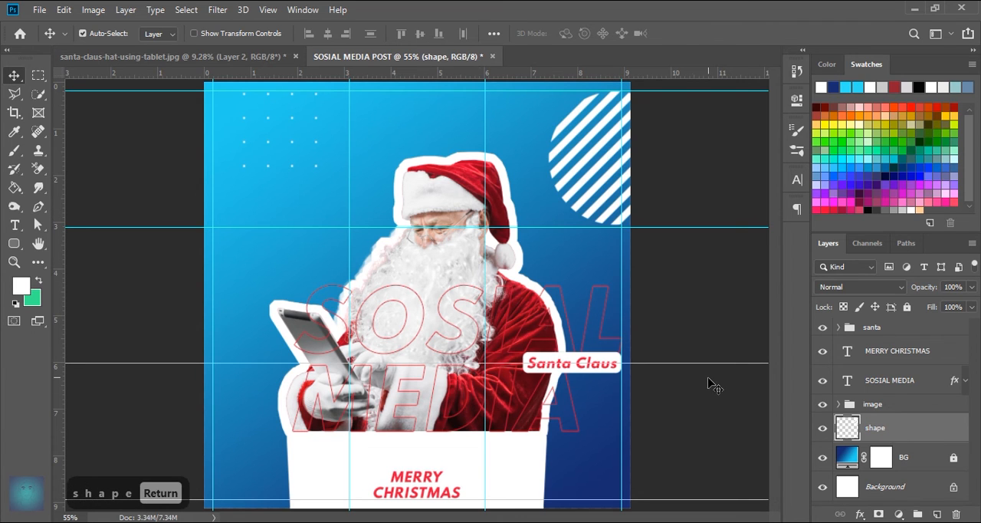
# - Place a new text layer in the blue area left of Santa's beard, with faux italic turned off
pyautogui.click(15, 224)
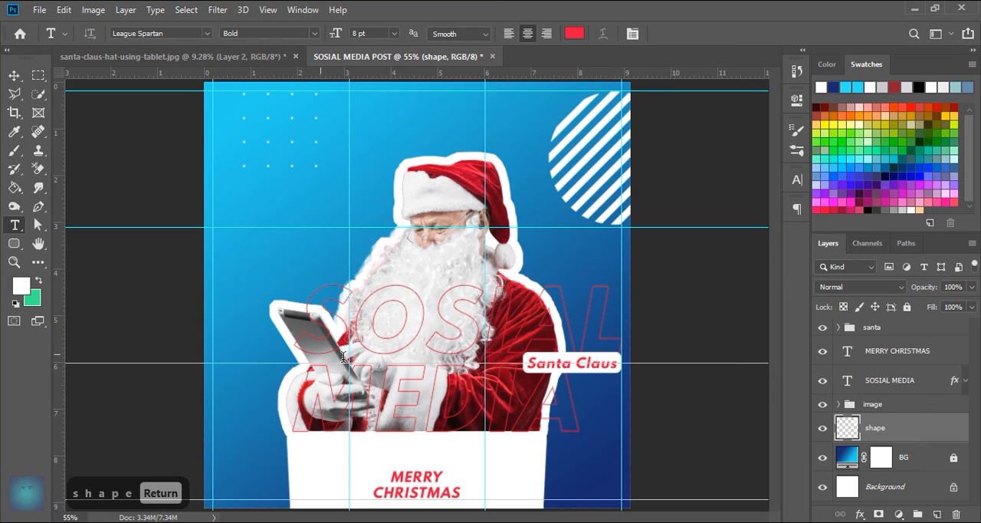
pyautogui.click(259, 258)
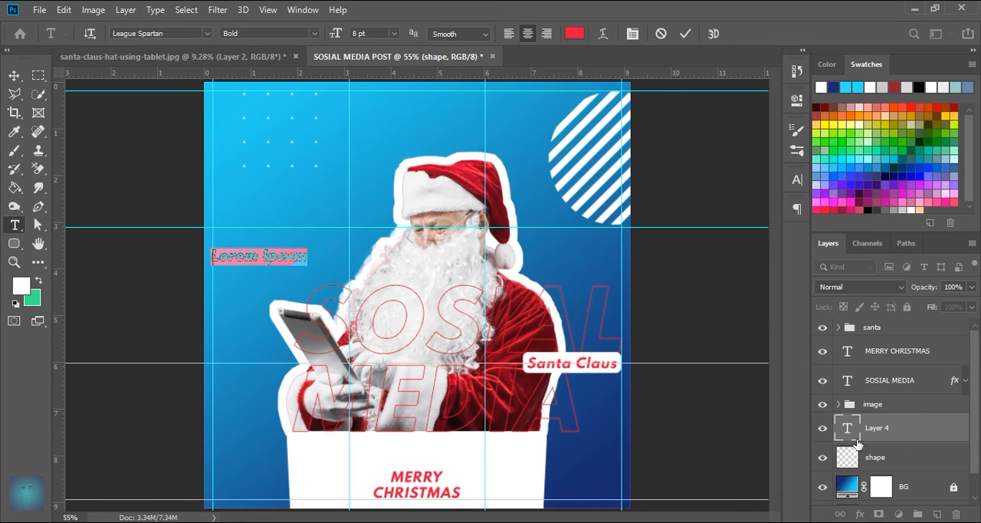
pyautogui.doubleClick(849, 438)
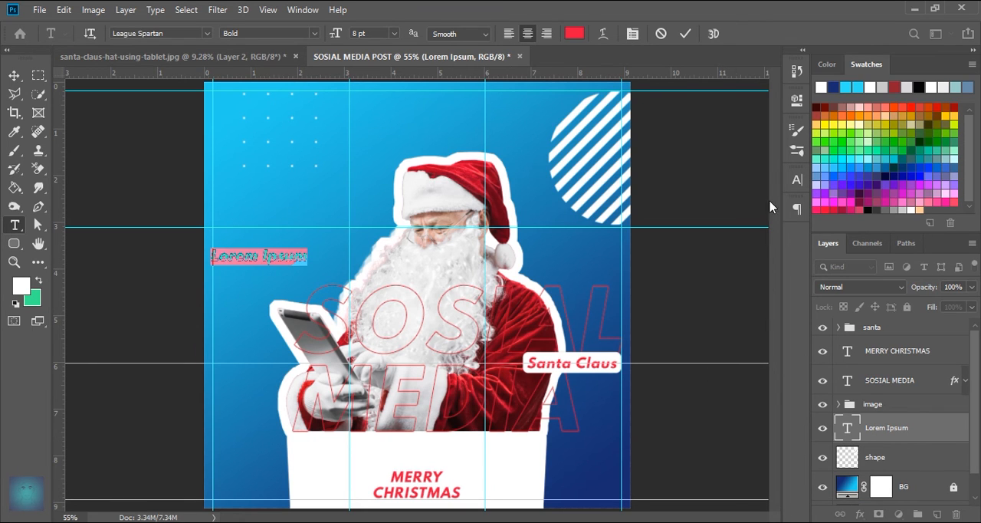
pyautogui.click(797, 180)
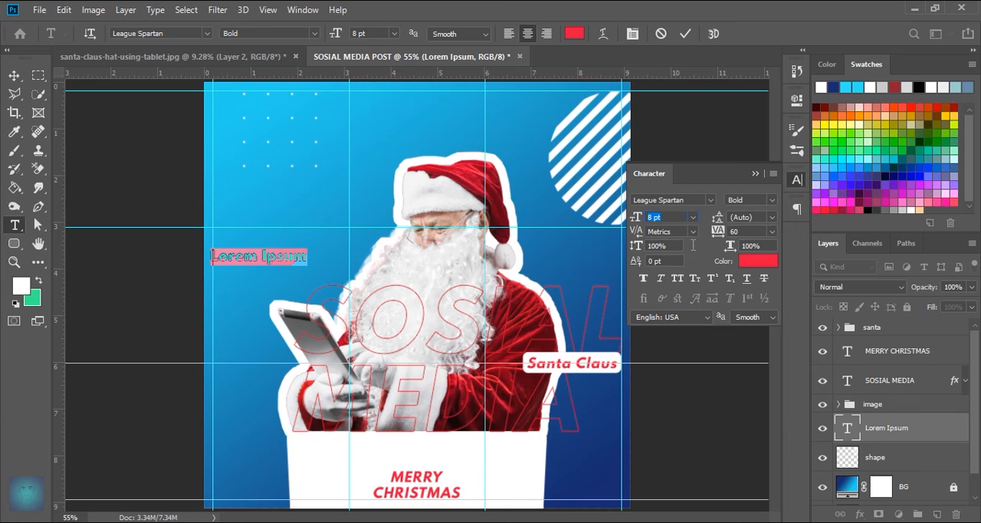
pyautogui.click(685, 34)
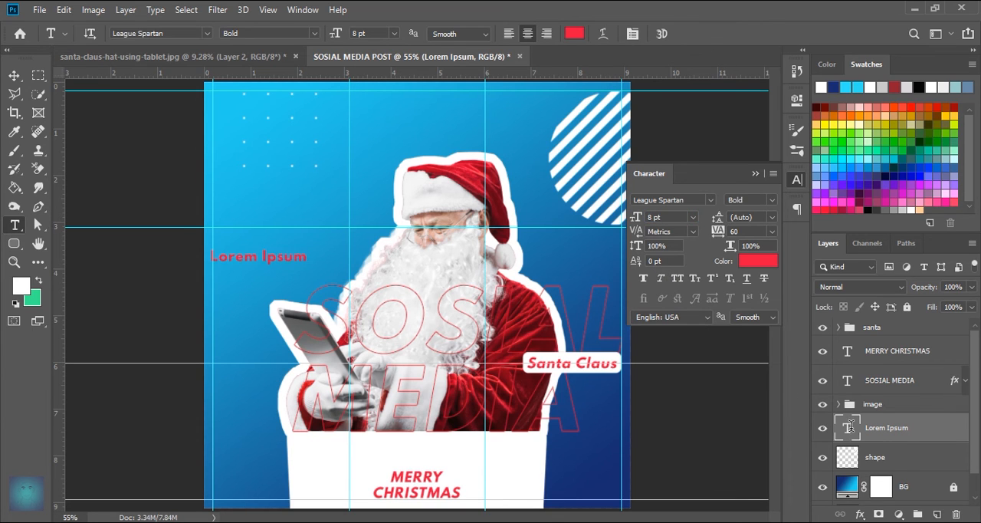
# - Replace the new text layer's placeholder with "SOSIAL MEDIA" in capitals
pyautogui.doubleClick(849, 430)
pyautogui.press('BackSpace')
pyautogui.press('BackSpace')
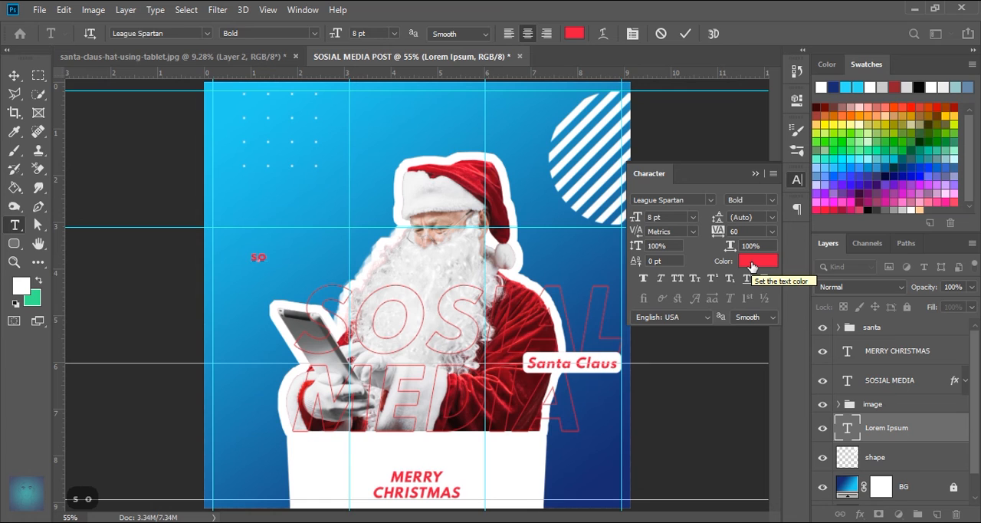
pyautogui.press('capslock')
pyautogui.write('S')
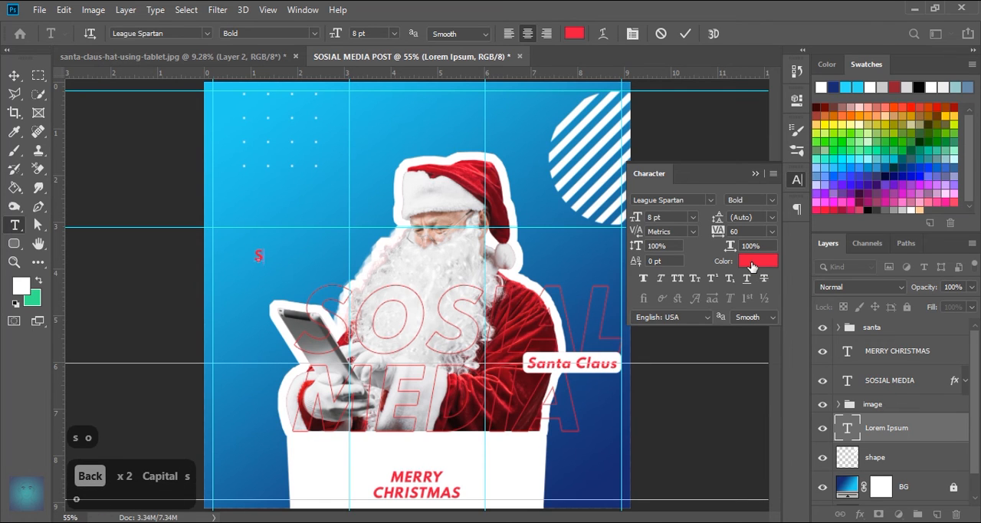
pyautogui.write('OSIAL MEDIA')
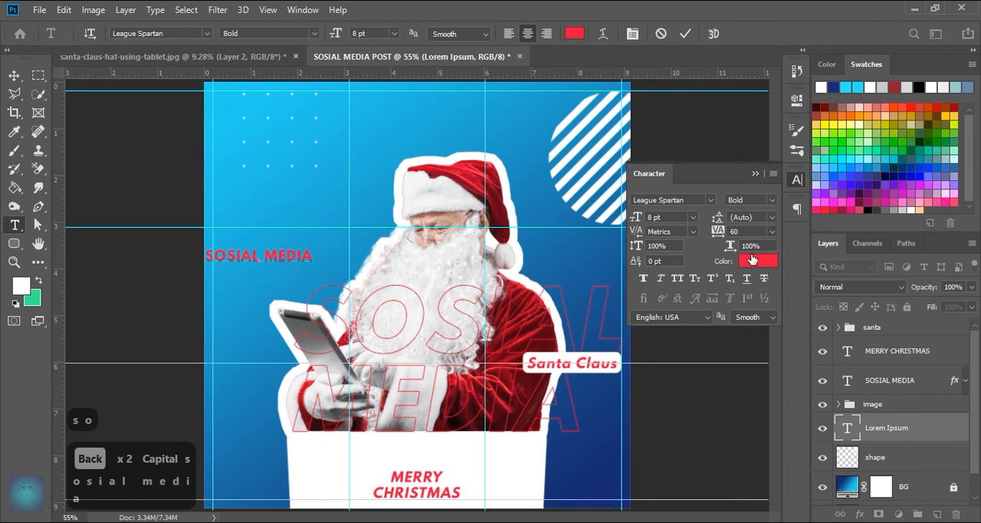
pyautogui.click(665, 110)
# - Color the small SOSIAL MEDIA text white (ffffff) and set its tracking to 100
pyautogui.doubleClick(848, 427)
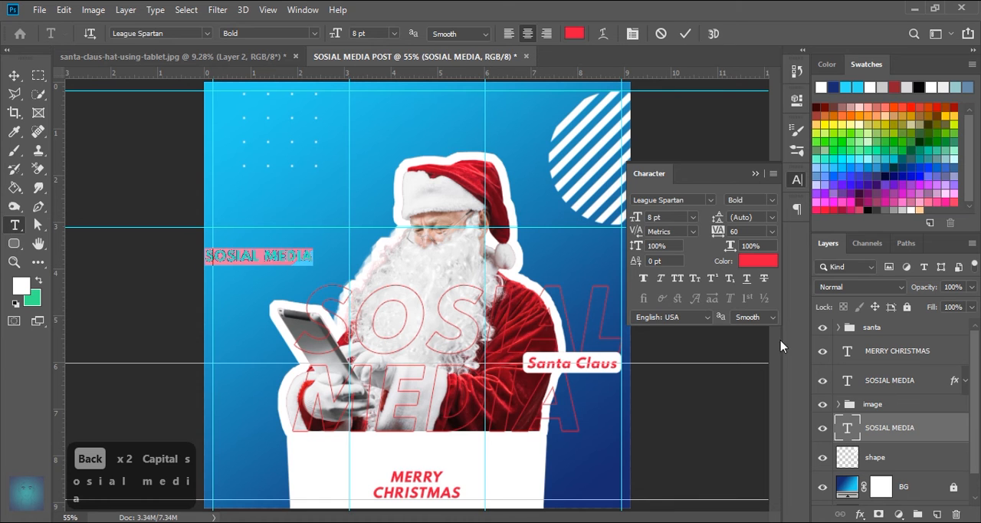
pyautogui.click(758, 261)
pyautogui.write('ffffff')
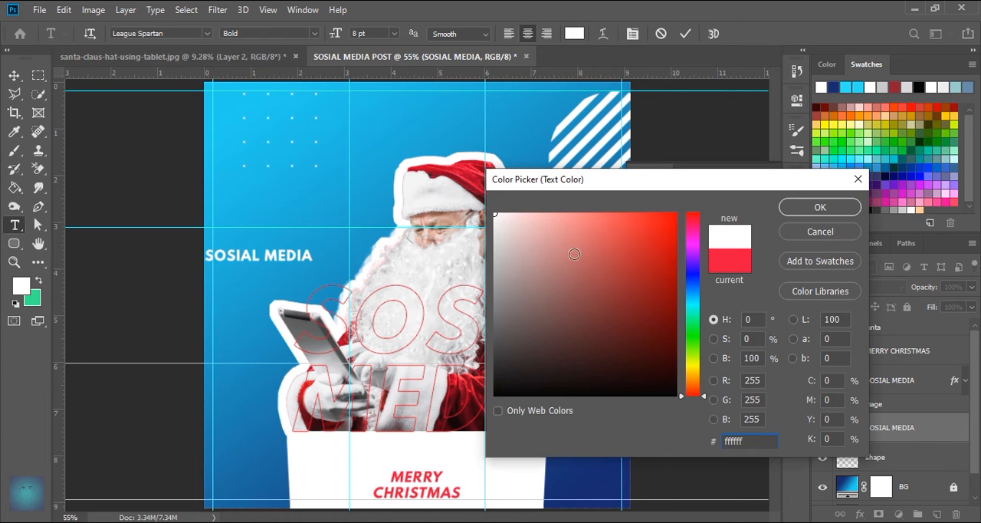
pyautogui.click(814, 210)
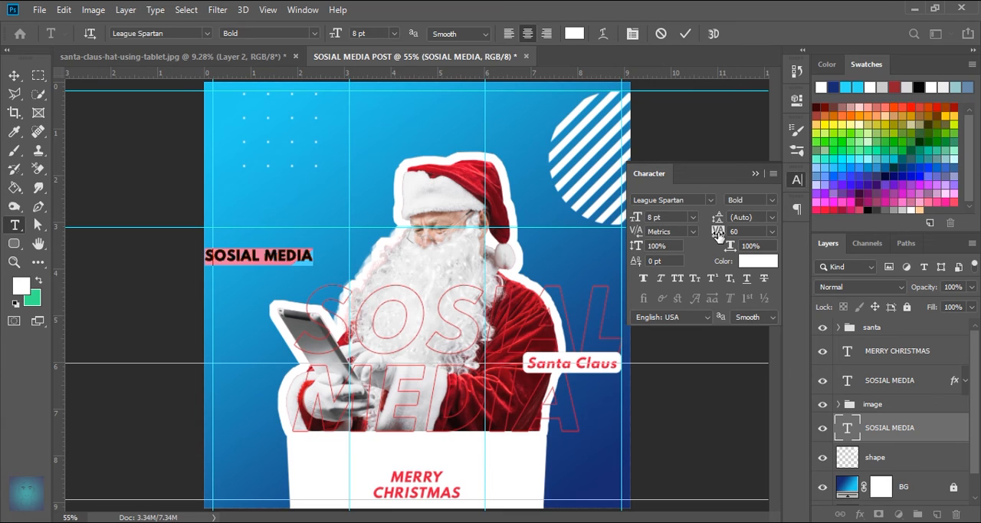
pyautogui.moveTo(718, 235); pyautogui.dragTo(722, 235)
pyautogui.scroll(-3, 756, 228)
pyautogui.scroll(1, 755, 229)
pyautogui.click(686, 34)
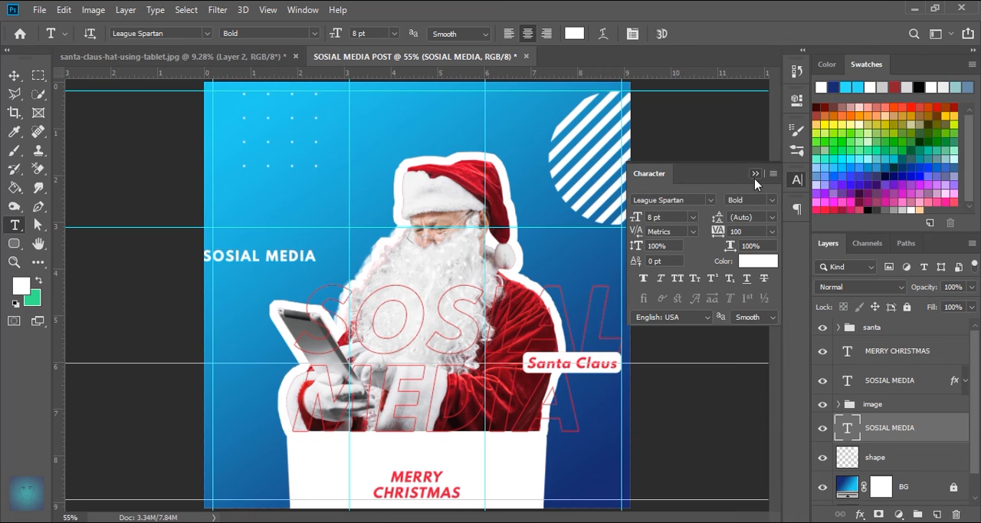
pyautogui.click(755, 176)
# - Shift the small SOSIAL MEDIA text slightly rightward and rotate it -90° so it reads upward
pyautogui.click(14, 76)
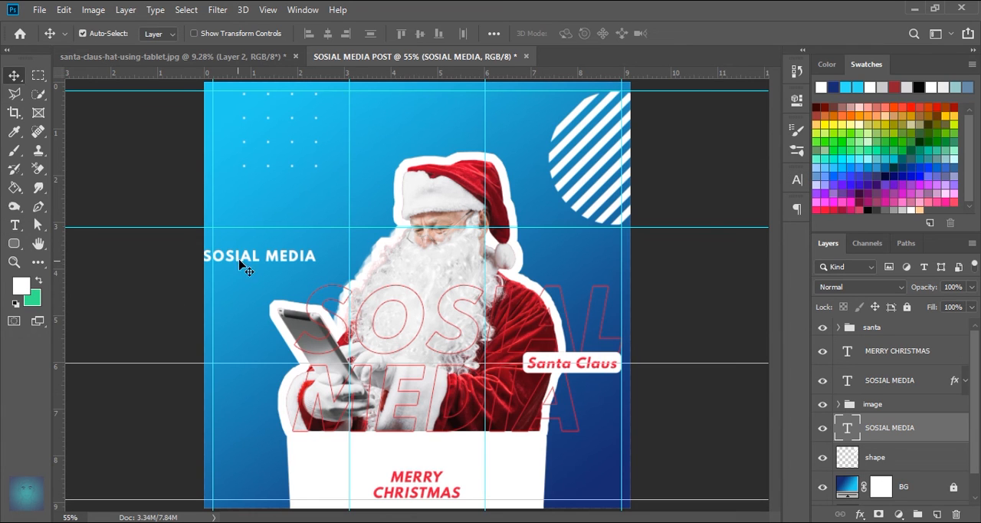
pyautogui.moveTo(240, 264); pyautogui.dragTo(257, 264)
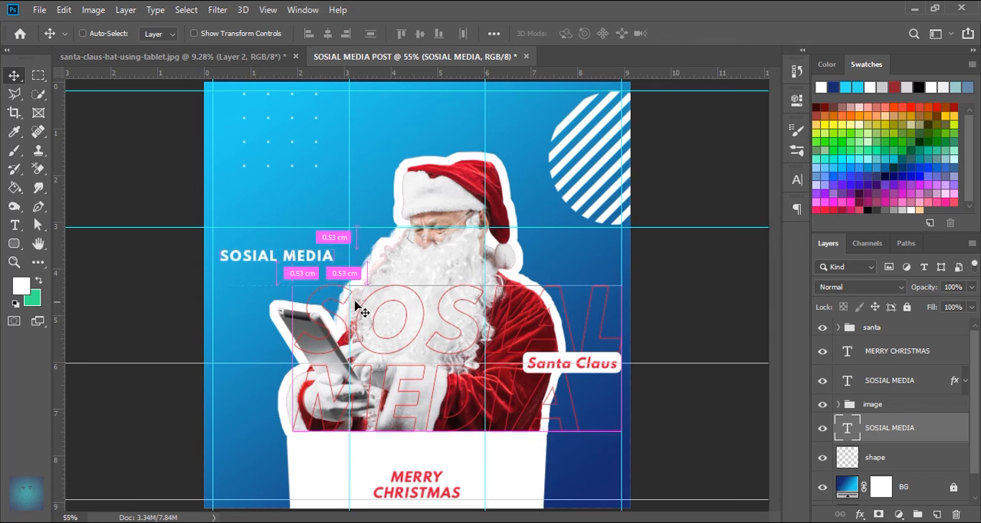
pyautogui.hotkey('ctrl', 't')
pyautogui.moveTo(366, 253); pyautogui.dragTo(273, 207)
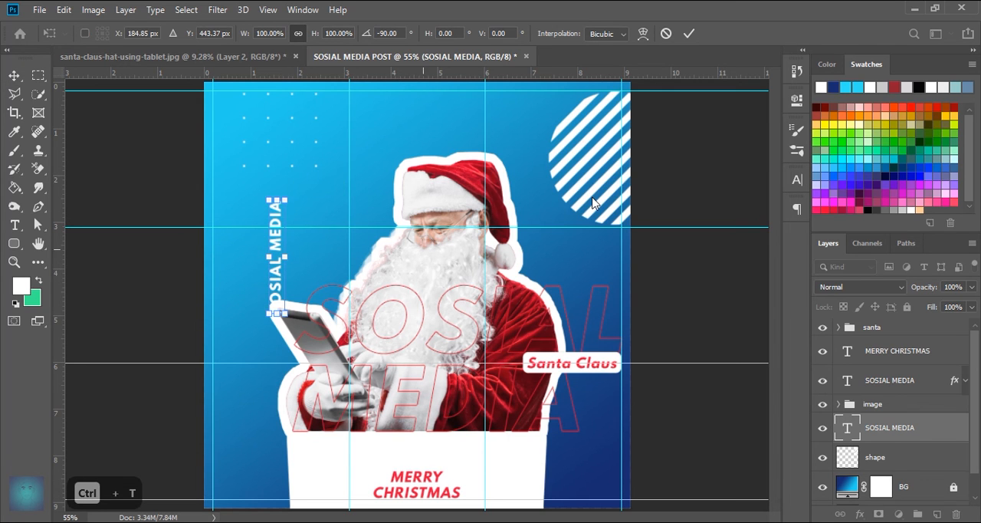
pyautogui.press('Return')
# - Position the vertical SOSIAL MEDIA text just inside the left margin guide, near the canvas's lower-left corner
pyautogui.moveTo(277, 275); pyautogui.dragTo(224, 444)
pyautogui.scroll(2, 362, 399)
pyautogui.moveTo(325, 431); pyautogui.dragTo(444, 304)
pyautogui.moveTo(314, 326); pyautogui.dragTo(314, 331)
pyautogui.scroll(1, 548, 355)
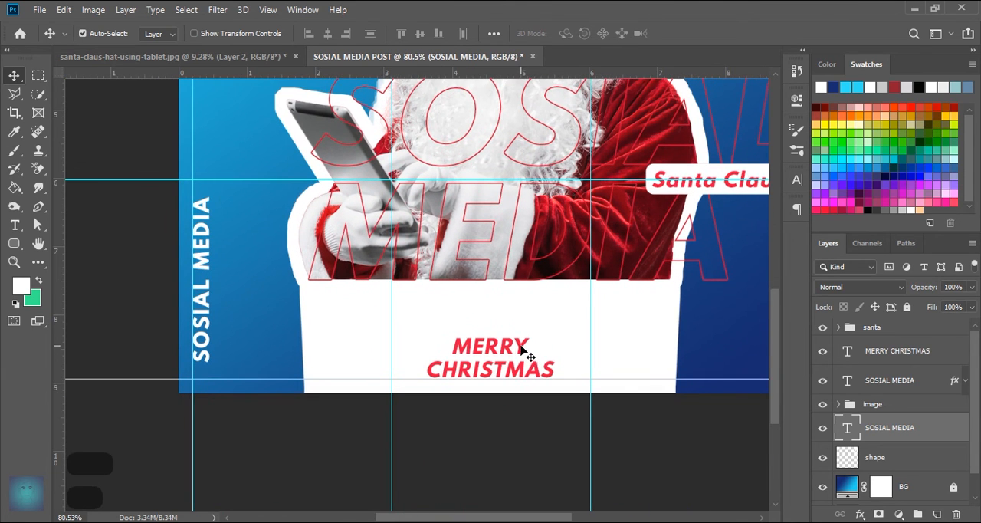
# - Turn off faux italic for the MERRY CHRISTMAS text
pyautogui.click(525, 352)
pyautogui.doubleClick(847, 350)
pyautogui.click(797, 180)
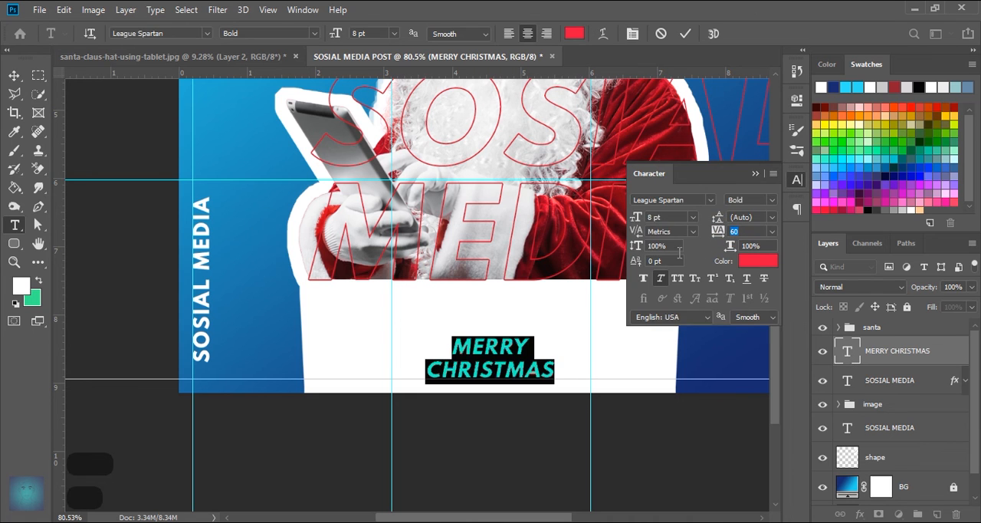
pyautogui.click(662, 279)
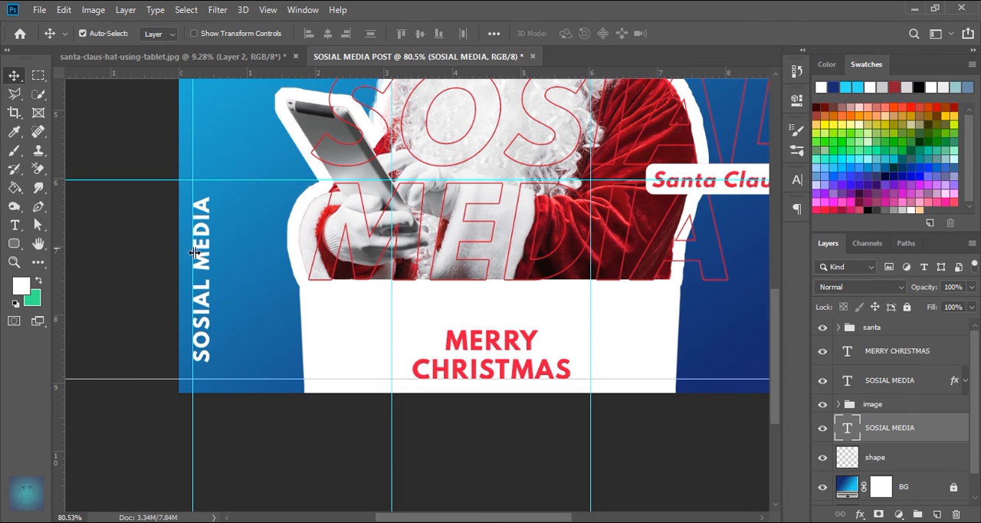
# - Move the vertical SOSIAL MEDIA text straight up along the left margin guide, beside the tablet
pyautogui.moveTo(207, 257); pyautogui.dragTo(207, 163)
pyautogui.scroll(-3, 474, 230)
pyautogui.scroll(3, 474, 230)
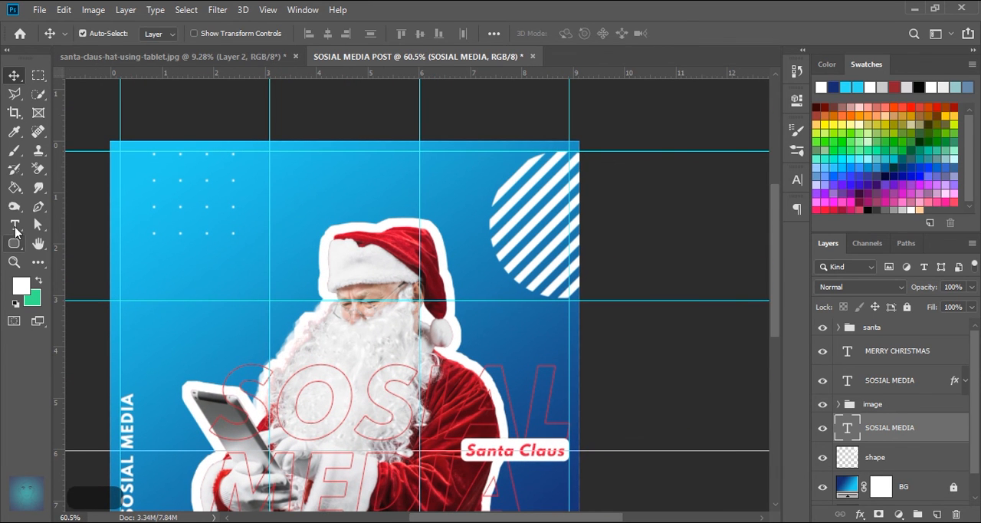
# - Add the white text "*New Post" above Santa's hat, beside the striped circle
pyautogui.click(14, 225)
pyautogui.click(458, 193)
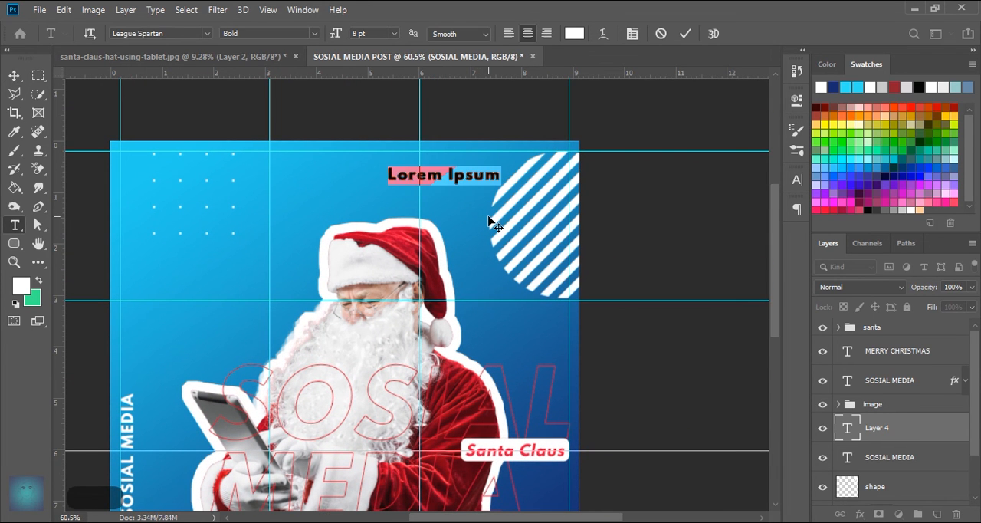
pyautogui.press('capslock')
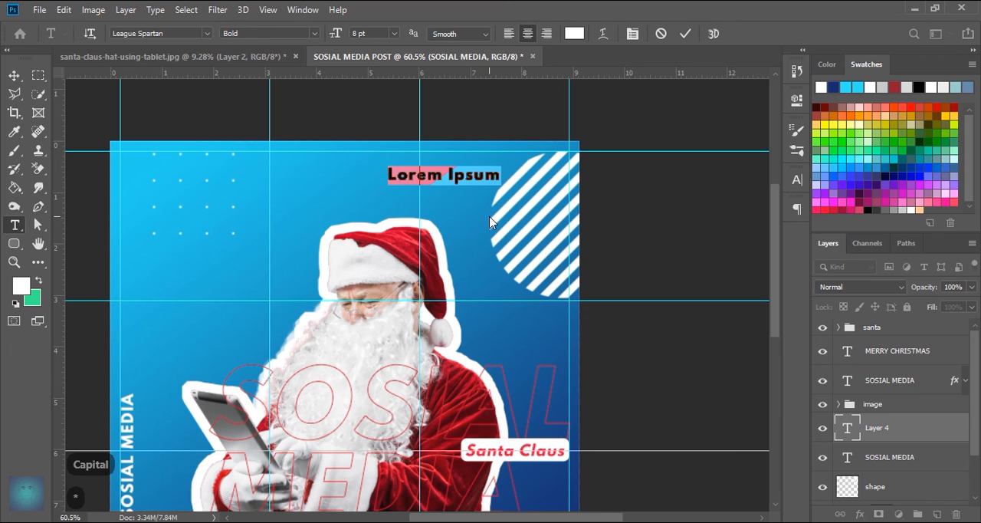
pyautogui.write('*New Post')
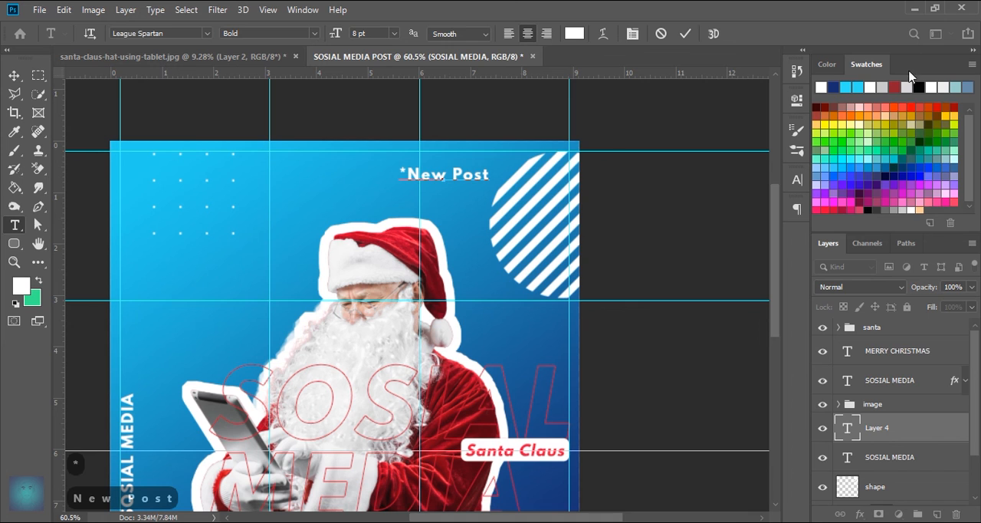
pyautogui.click(686, 34)
# - Give the "*New Post" text 0 tracking and faux italic, and move it up against the striped circle's upper-left edge
pyautogui.doubleClick(847, 428)
pyautogui.click(798, 179)
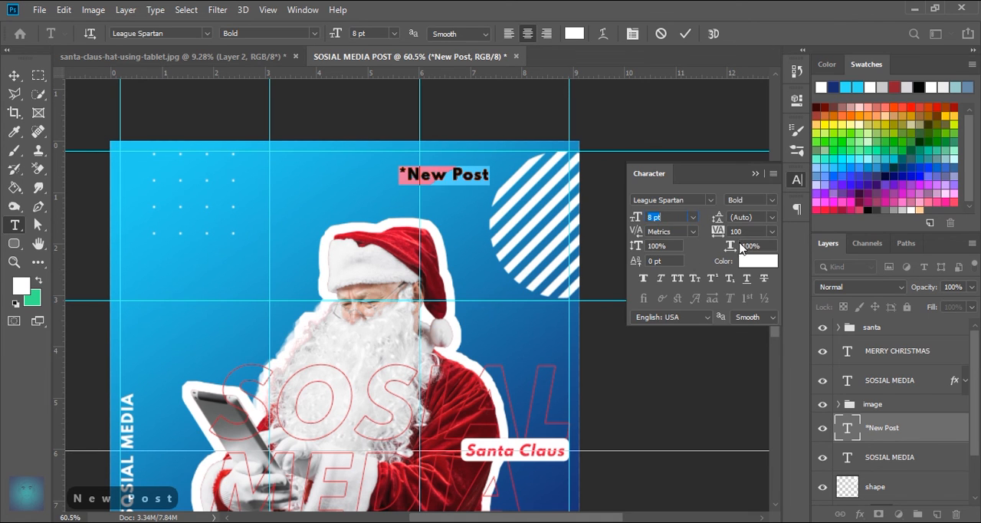
pyautogui.click(772, 231)
pyautogui.click(755, 323)
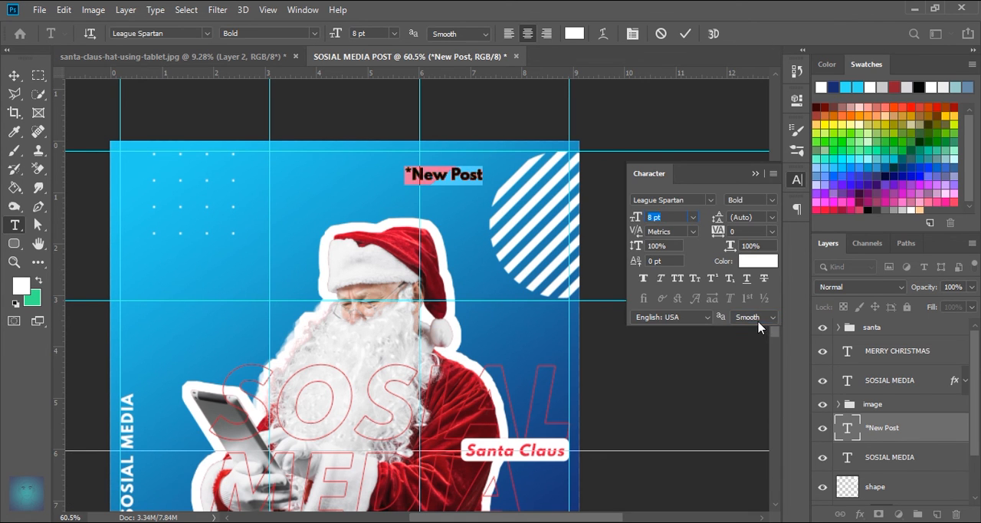
pyautogui.click(662, 279)
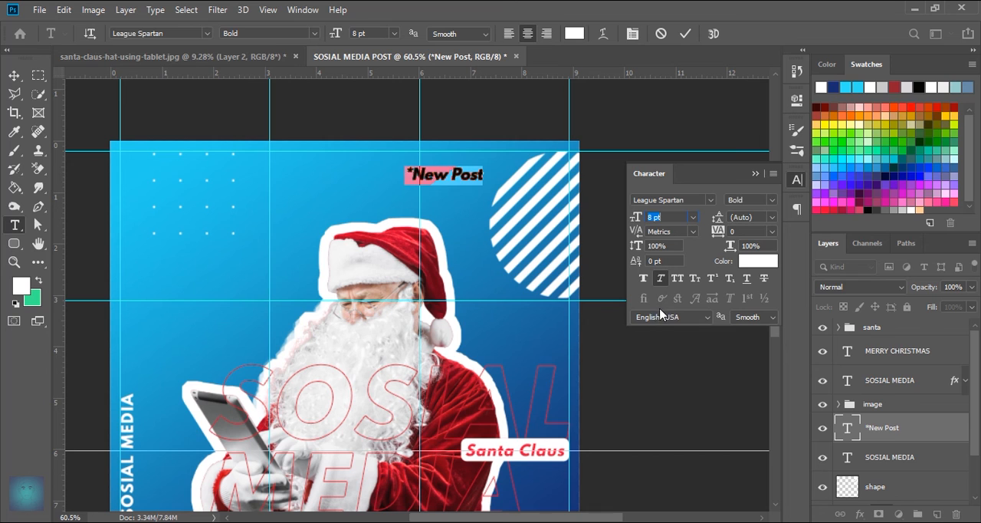
pyautogui.click(686, 34)
pyautogui.press('v')
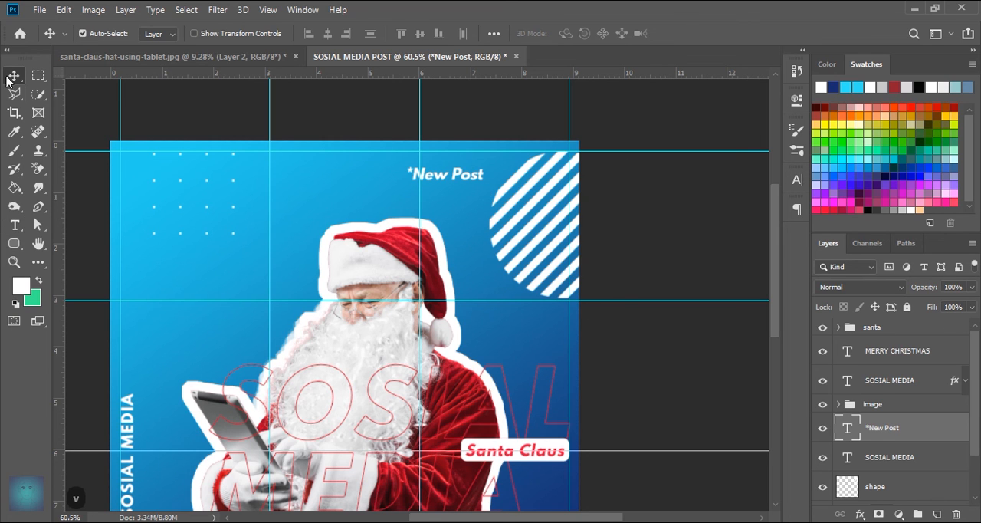
pyautogui.moveTo(456, 177); pyautogui.dragTo(494, 163)
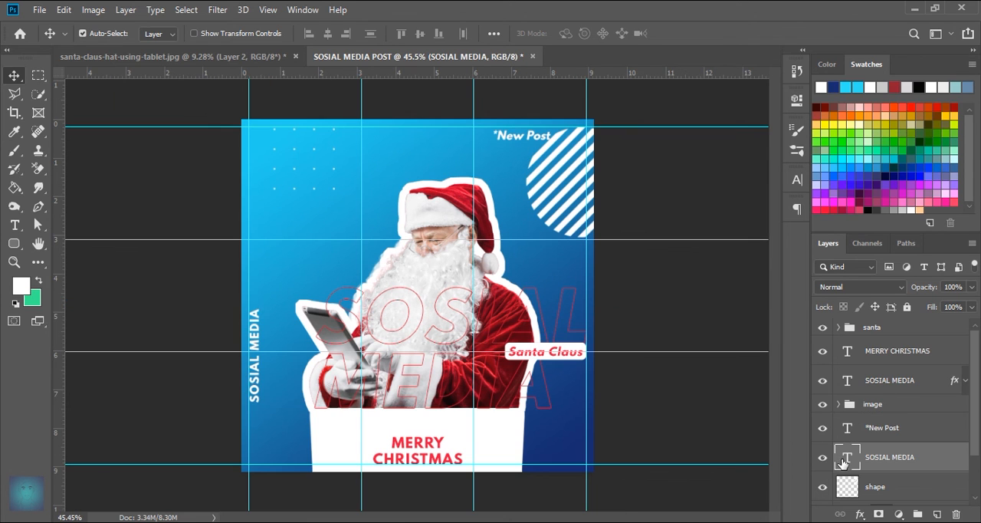
# - Set the vertical SOSIAL MEDIA text to 10 pt and shift it just inside the left margin guide
pyautogui.doubleClick(844, 461)
pyautogui.click(800, 190)
pyautogui.click(667, 217)
pyautogui.write('10')
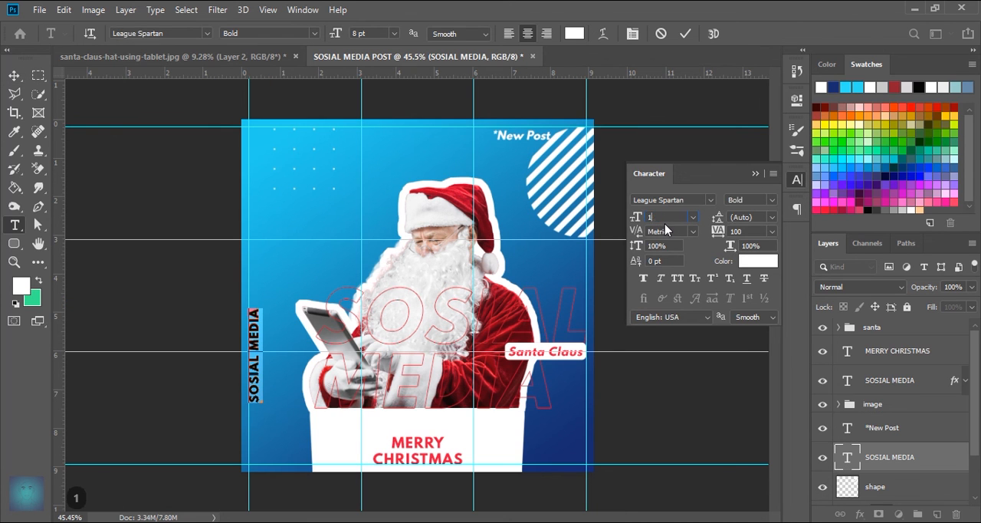
pyautogui.click(685, 34)
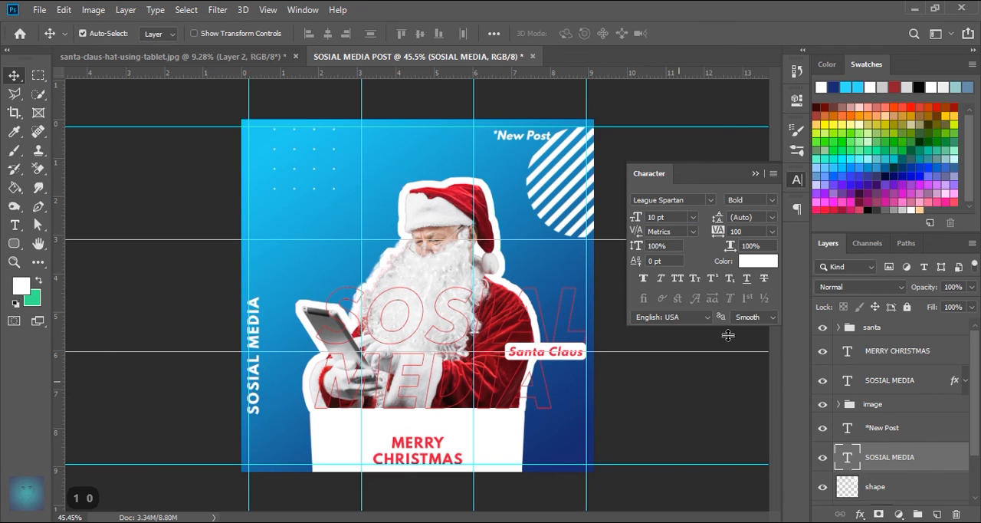
pyautogui.click(756, 175)
pyautogui.moveTo(256, 345); pyautogui.dragTo(261, 345)
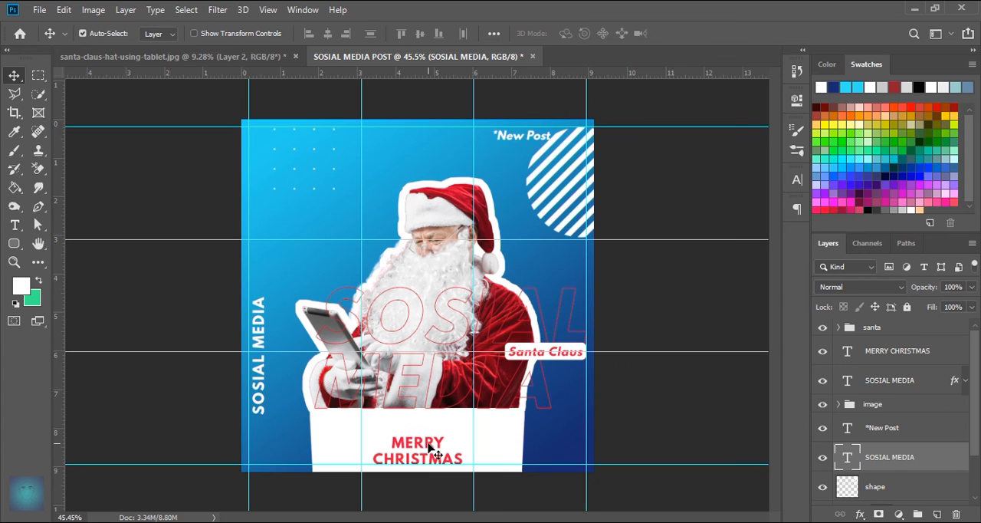
pyautogui.click(624, 479)
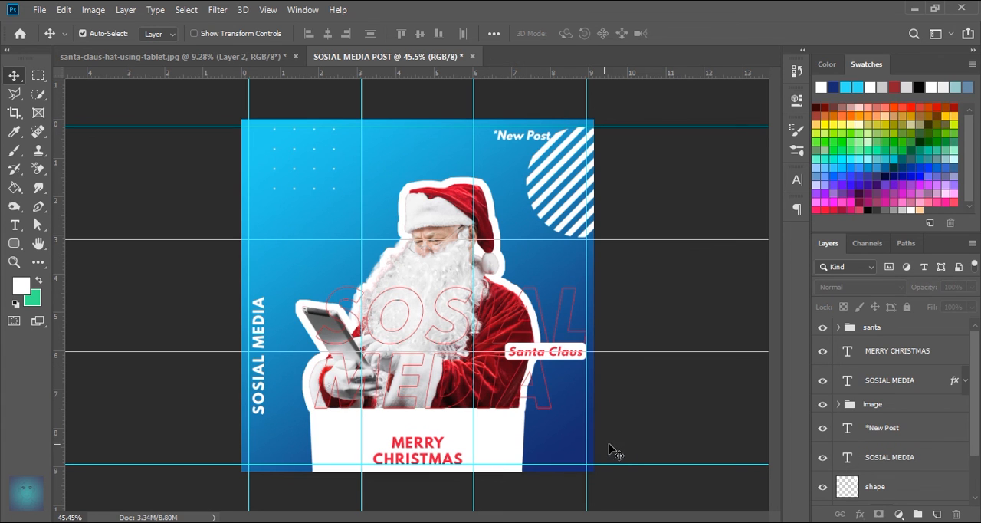